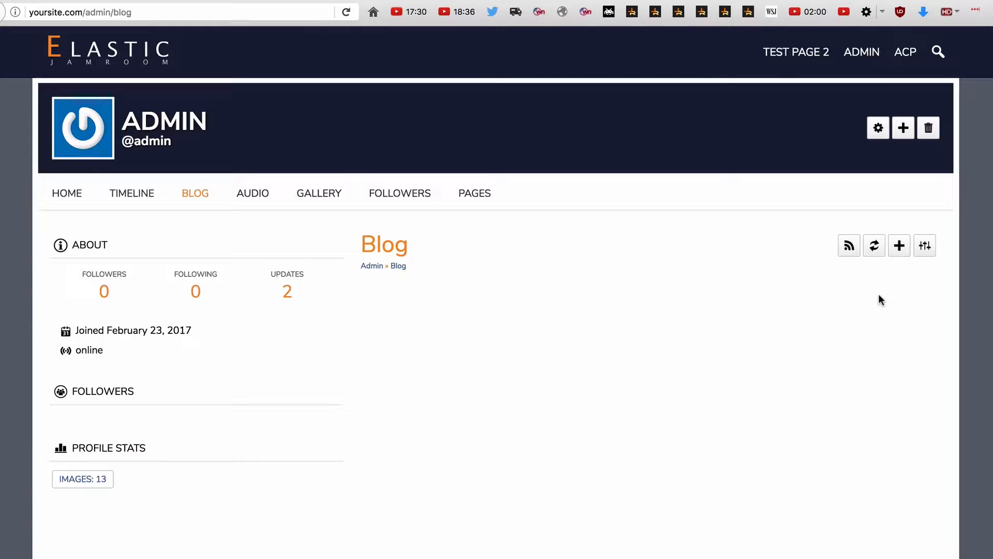
Start a new blog post with the title "Our new site is live" and the category "announcements"
left_click(901, 255)
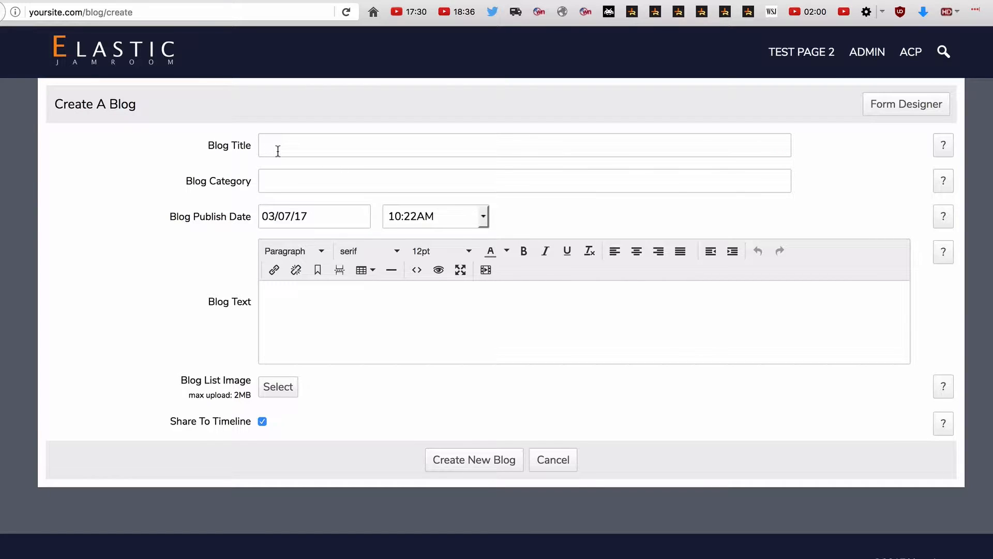
left_click_drag(195, 144, 245, 143)
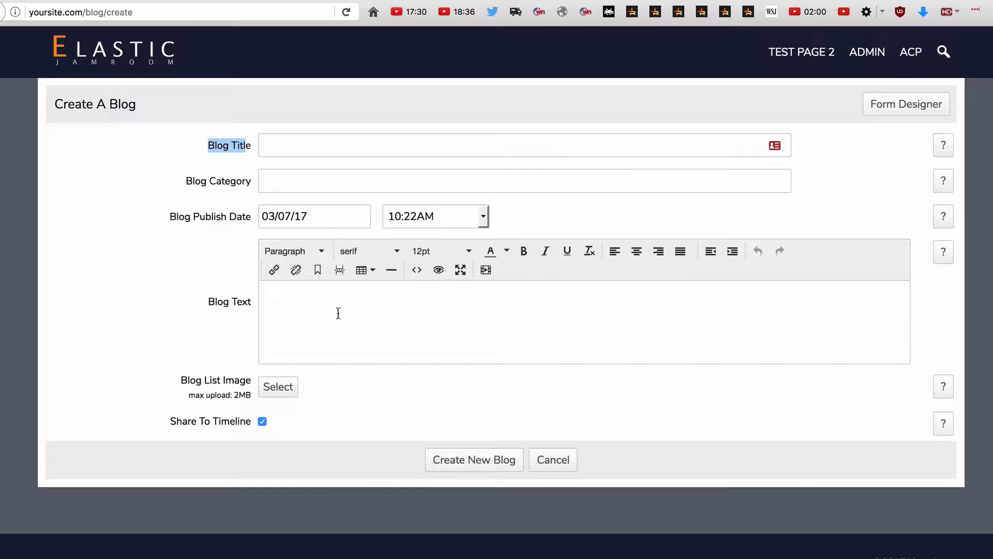
left_click(375, 321)
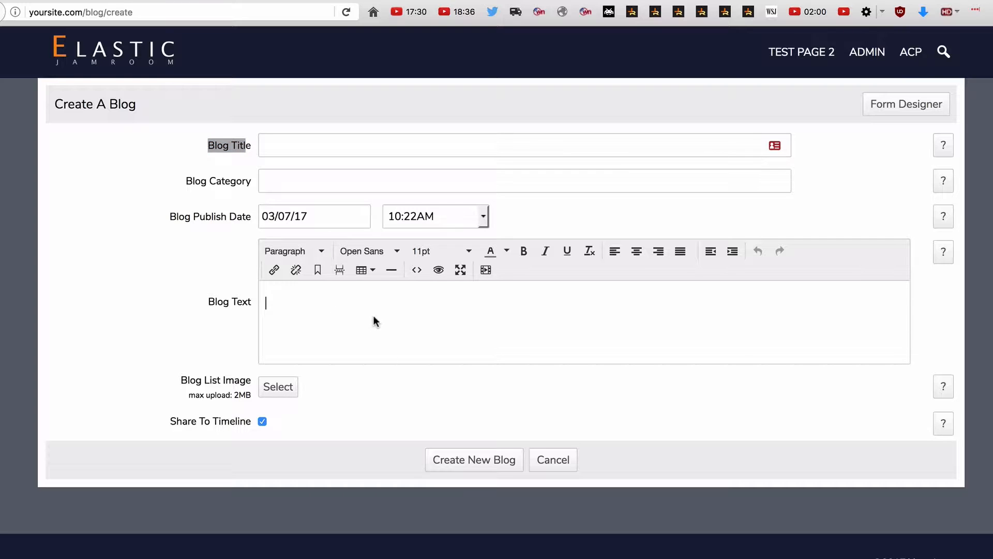
left_click(284, 145)
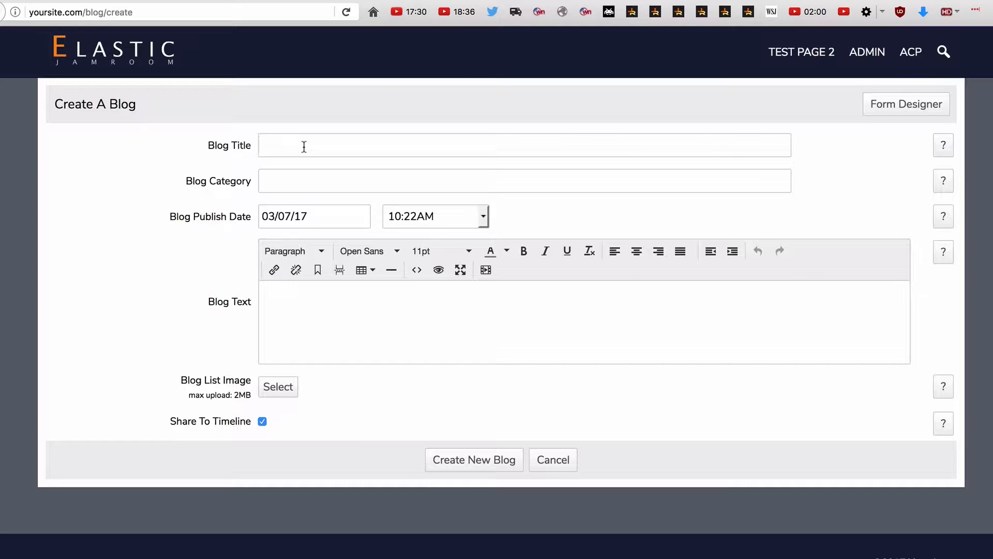
type("Our new site is live")
key("Tab")
type("announcements")
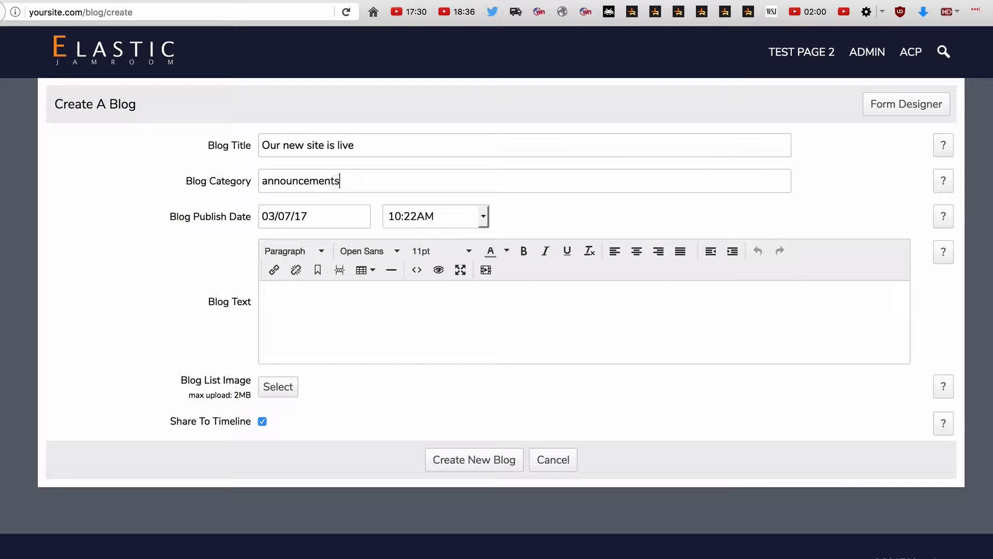
Write the blog text "Hi everyone, our new site is live", followed by a second paragraph "text text text"
key("Tab")
left_click(321, 306)
left_click(379, 314)
type("Hi everyone, ")
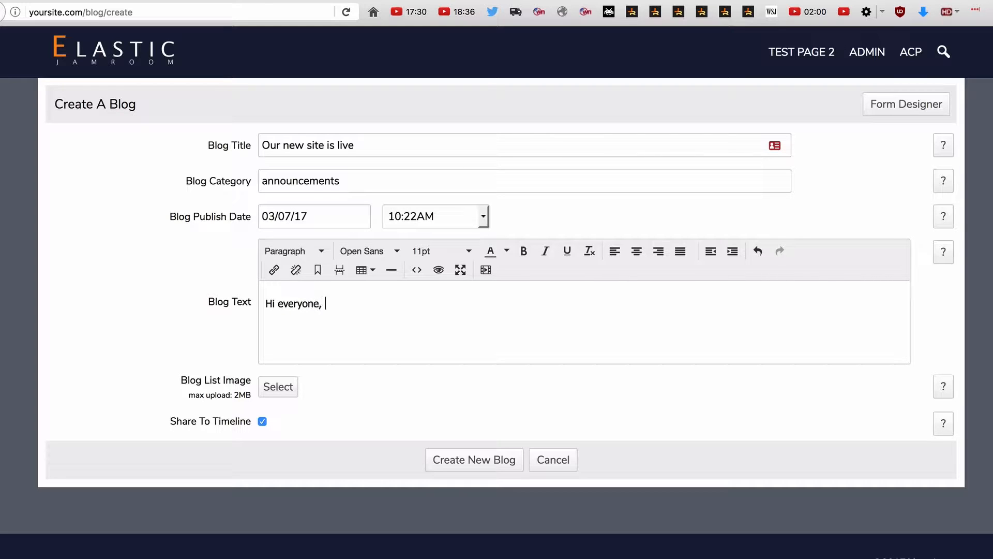
type("our new site is live")
key("Return")
type("text te")
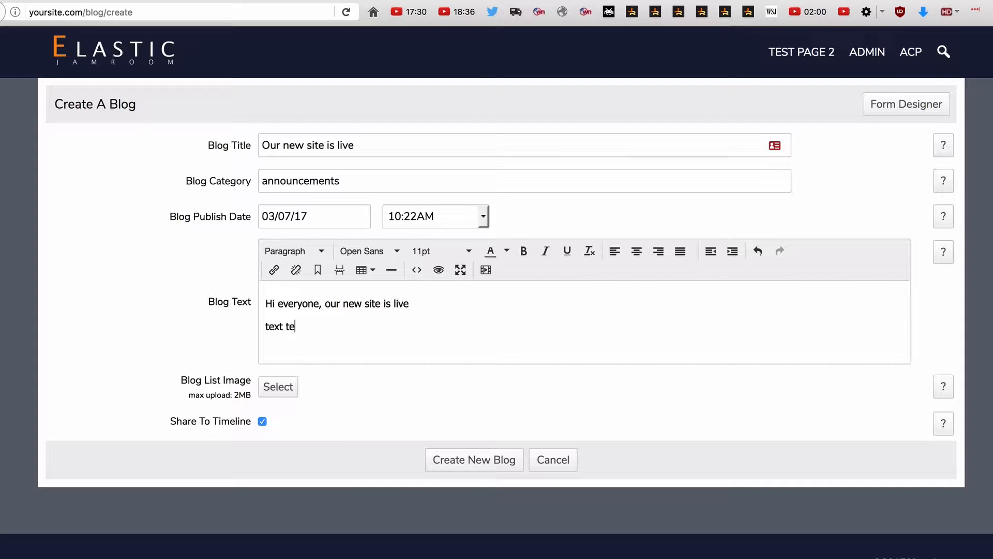
type("xt tes")
type("t")
key("super+space")
key("Escape")
key("super+shift+Left")
type("admin_handbook-cloining_skins")
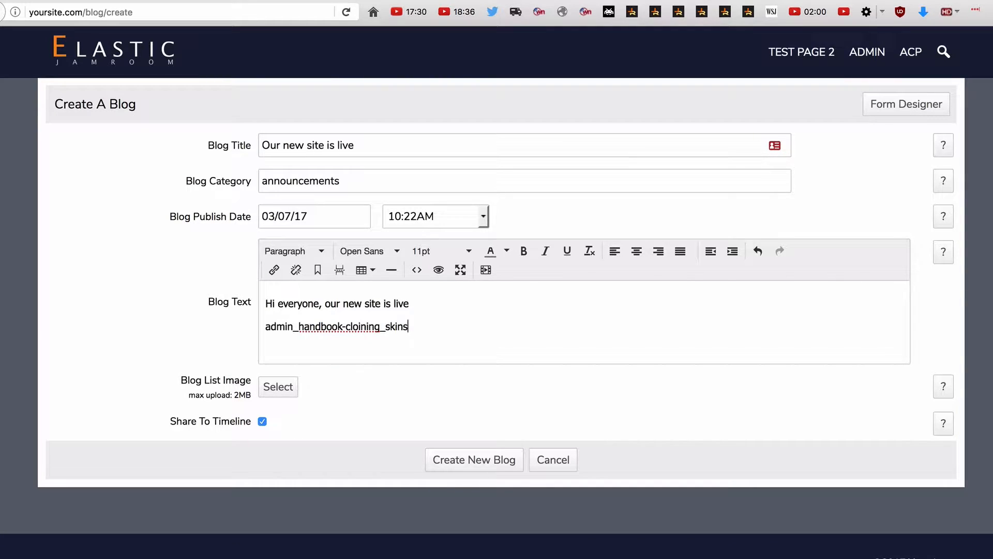
key("super+z")
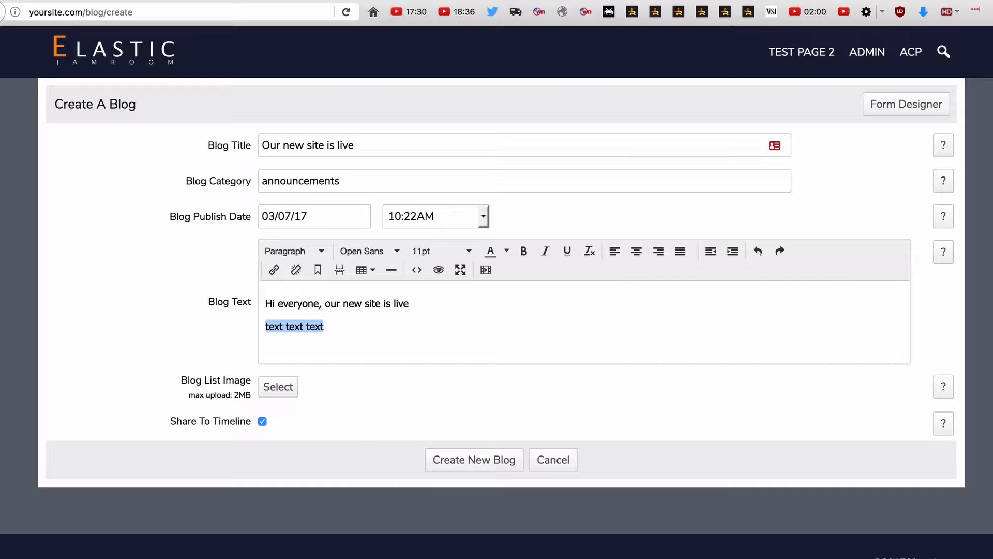
Copy "text text text" and paste it repeatedly to fill the second paragraph with about two lines of placeholder text
key("super+c")
key("super+v")
key("super+v")
key("super+v")
key("super+v")
key("super+v")
key("super+v")
key("super+v")
key("super+v")
key("super+v")
key("super+v")
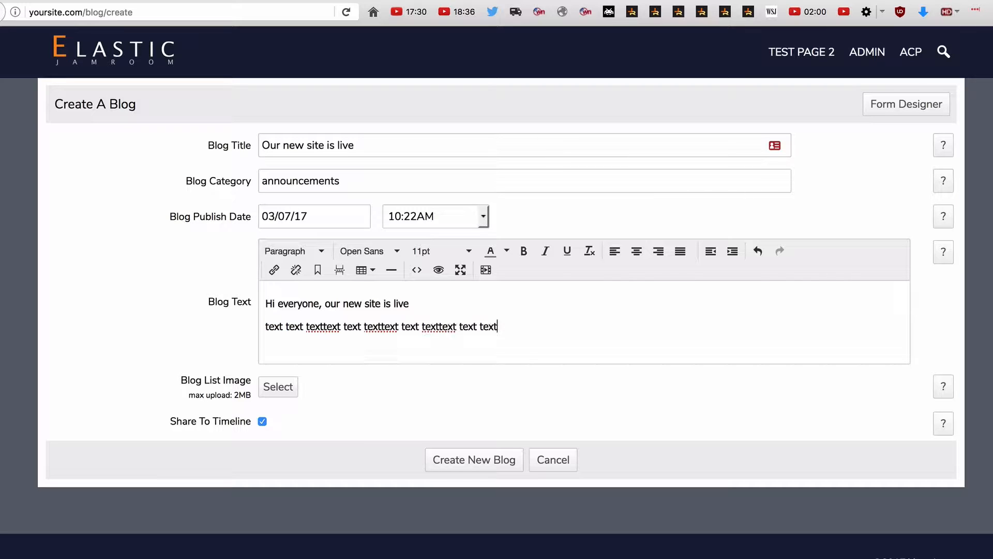
key("super+v")
key("super+v")
key("super+v")
key("super+v")
key("super+v")
key("super+v")
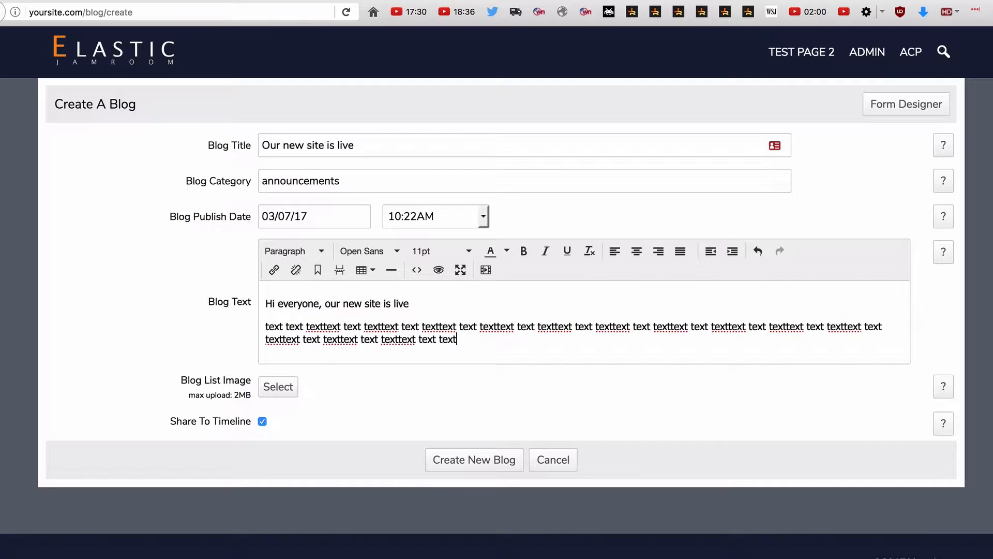
Copy the accumulated placeholder text and paste it at the end of the same paragraph to lengthen it
key("shift+Up")
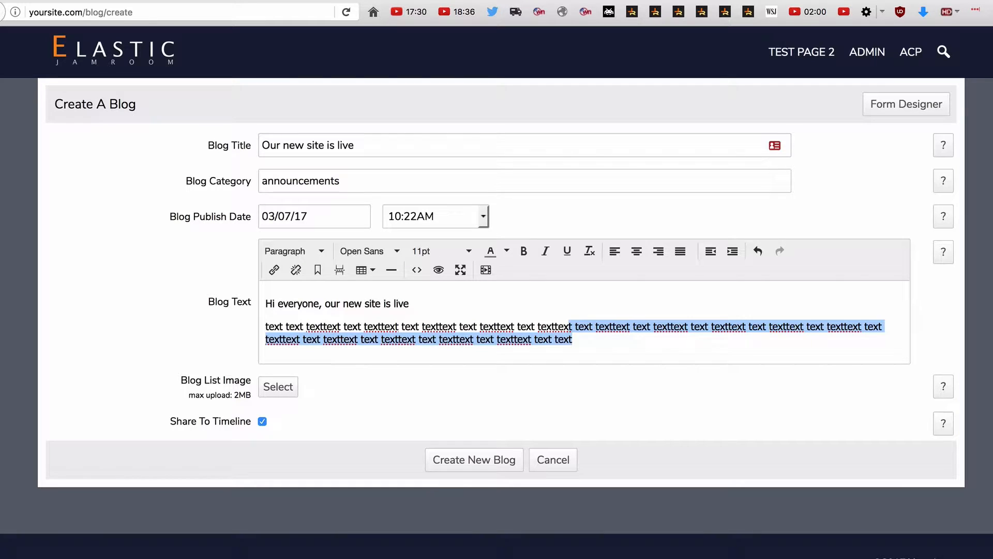
key("super+shift+Left")
key("super+c")
key("Right")
key("super+v")
key("super+v")
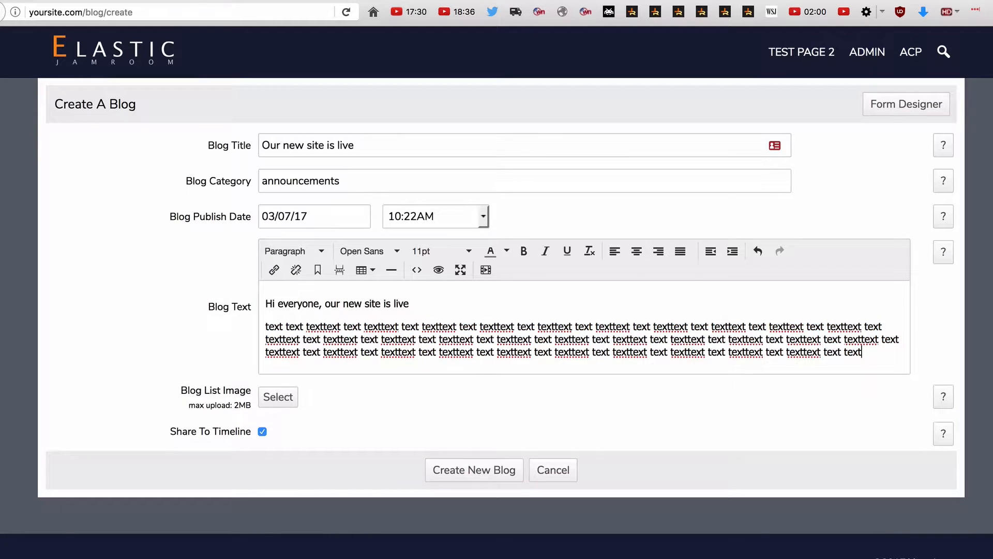
Add three more paragraphs to the blog text, each filled with the copied placeholder text
key("Return")
key("super+v")
key("super+v")
key("Return")
key("super+v")
key("super+v")
key("super+v")
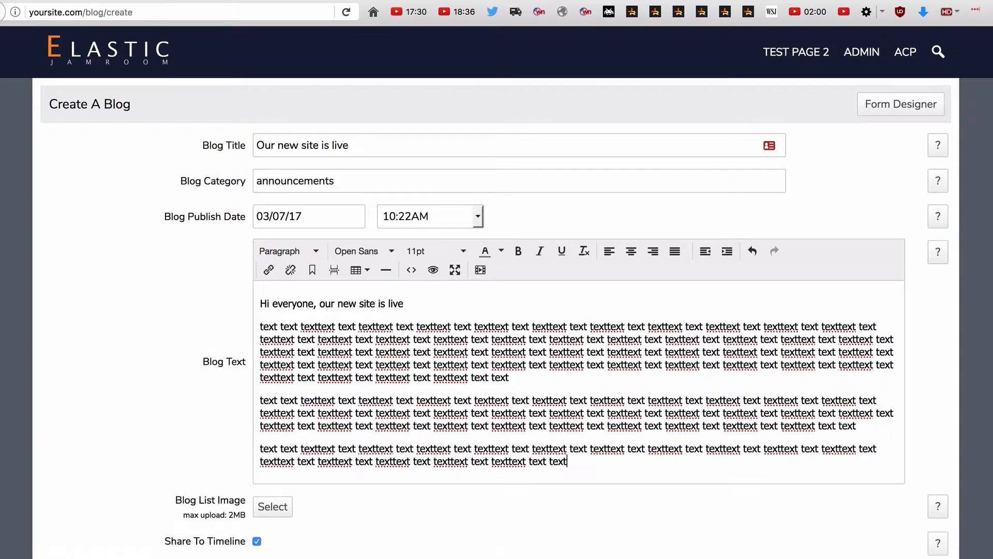
key("Return")
key("super+v")
key("super+v")
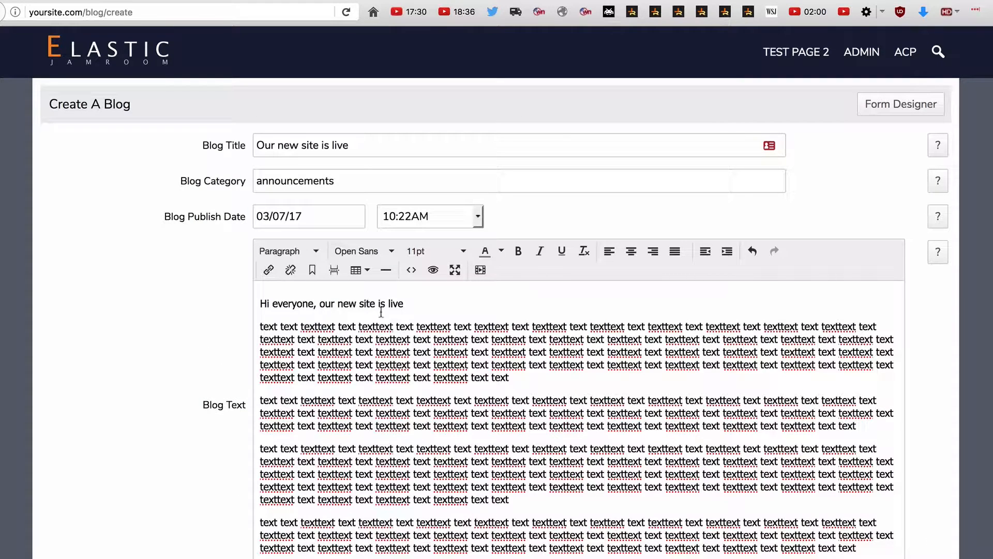
Create the new blog post with sharing to the timeline enabled and look through the published page
scroll(207, 295, "down", 5)
scroll(198, 293, "down", 1)
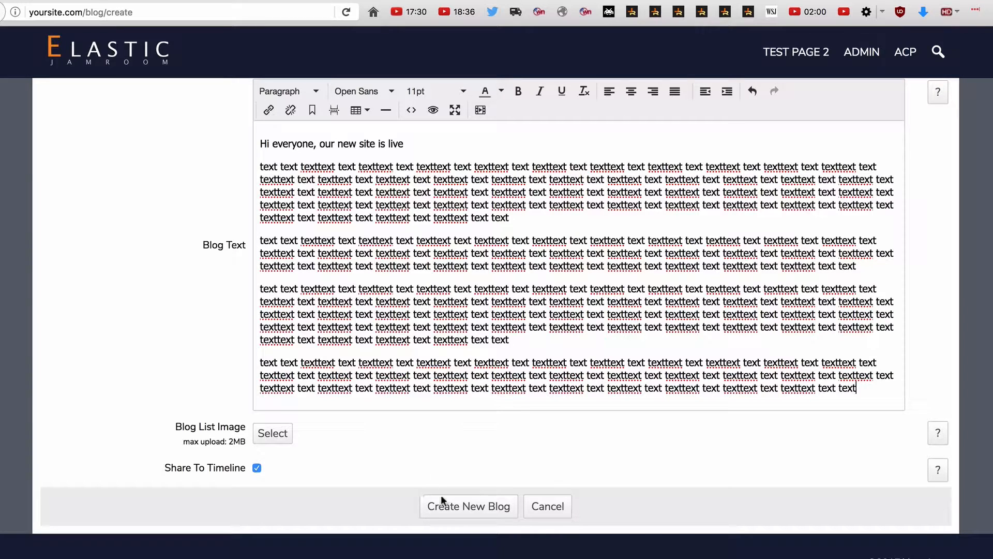
left_click(464, 506)
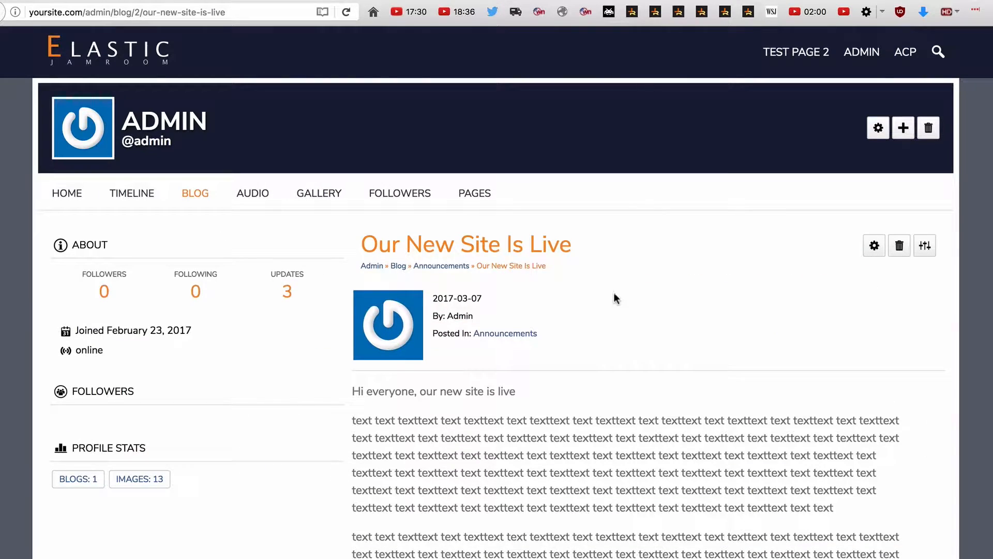
scroll(616, 296, "down", 6)
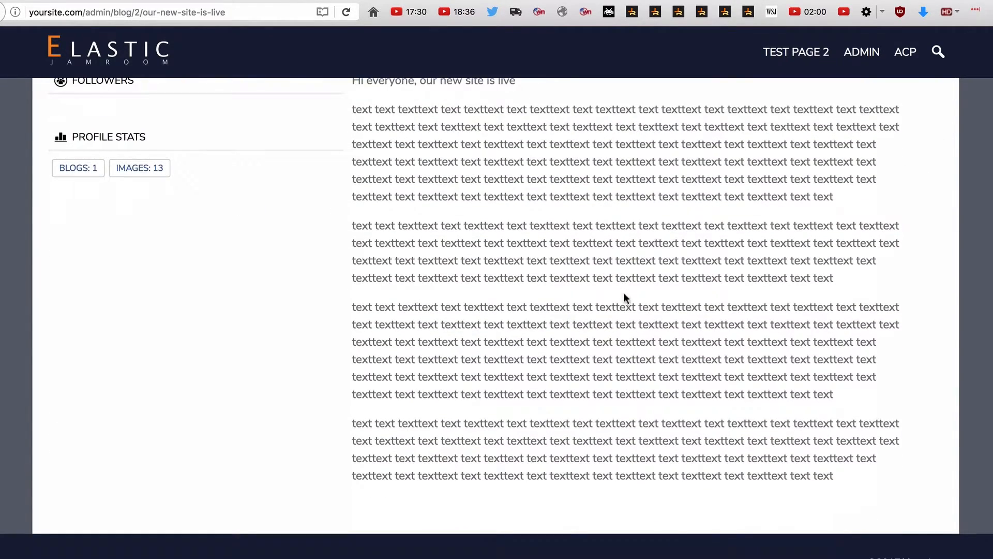
scroll(657, 301, "up", 6)
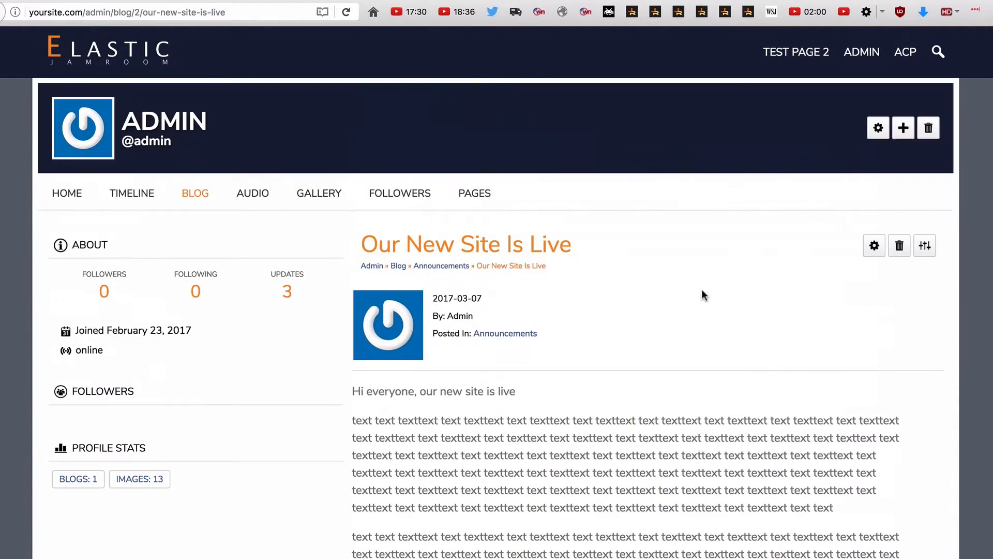
Open the published post for editing and submit the update form
left_click(870, 252)
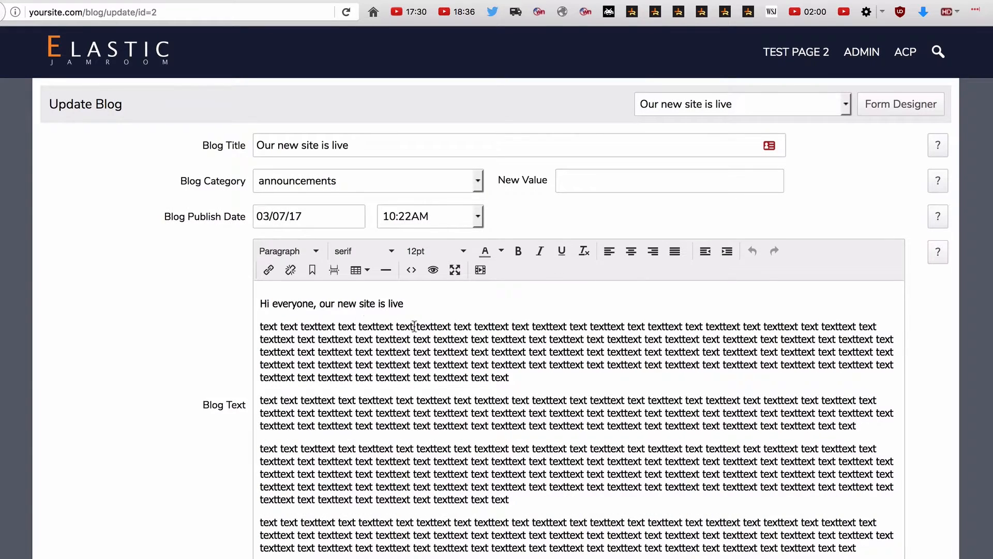
scroll(410, 324, "down", 3)
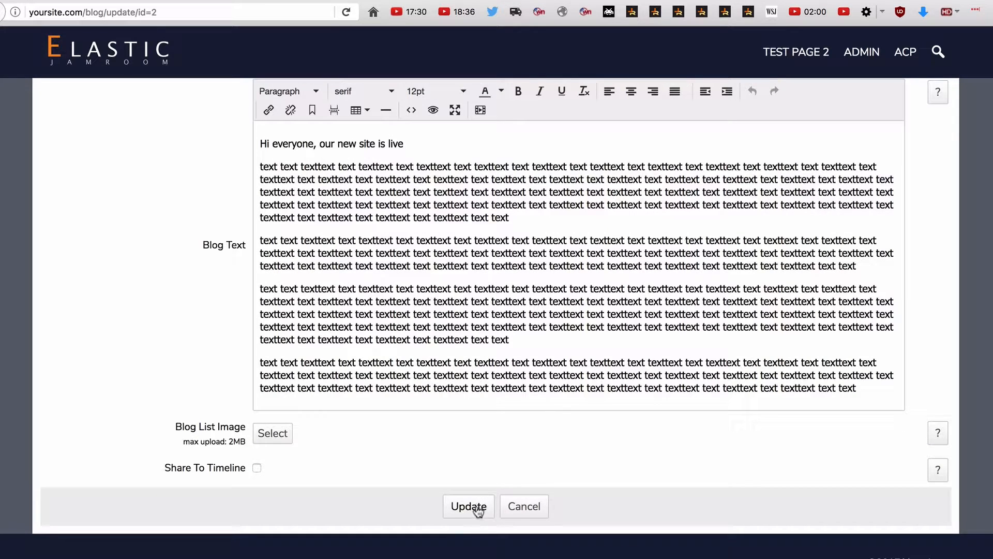
left_click(474, 506)
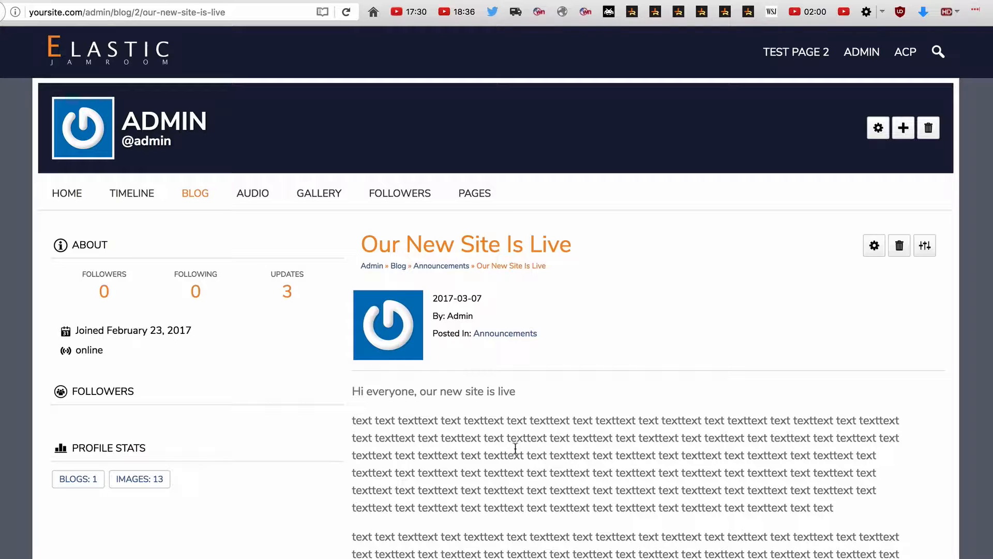
Open the "Our new site is live" post for editing again and review the form's fields
left_click(875, 249)
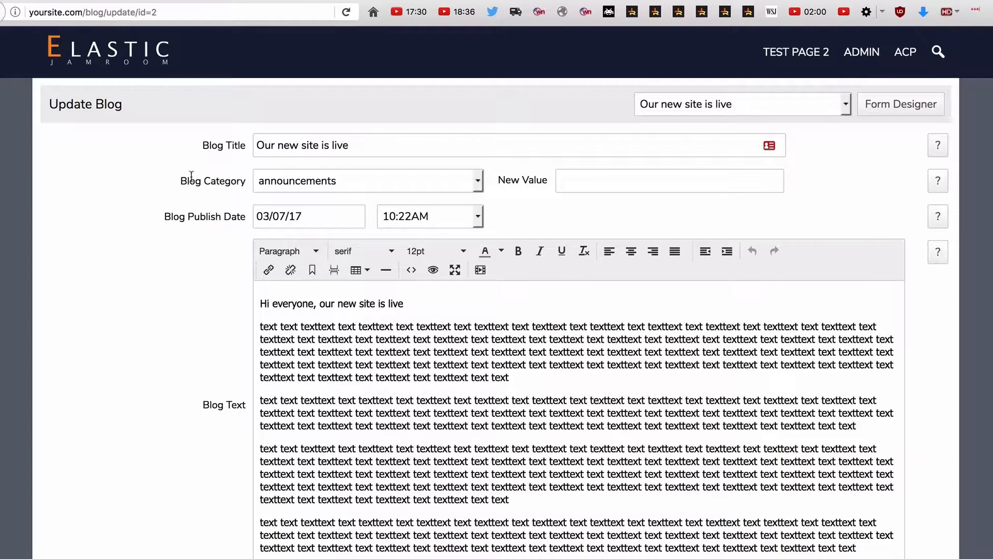
left_click_drag(192, 150, 248, 147)
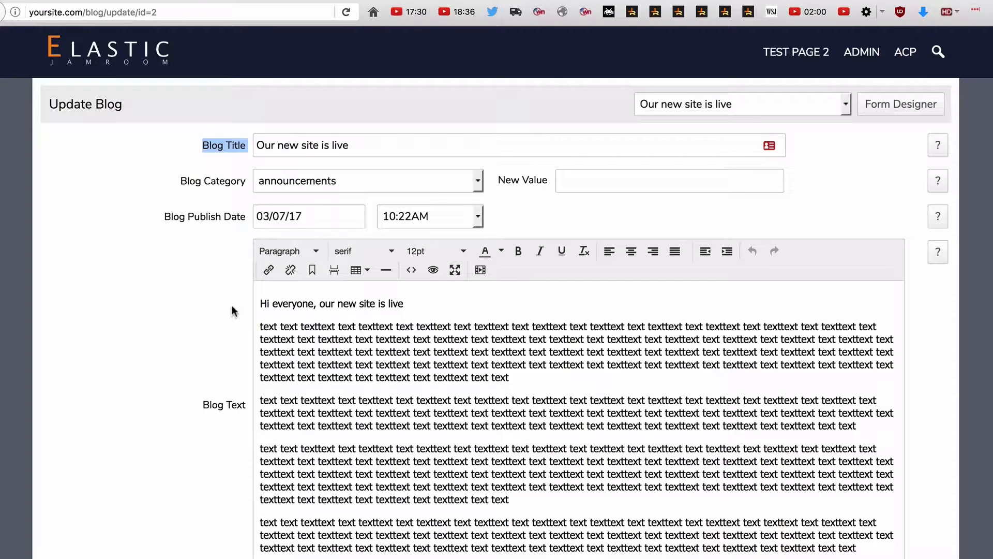
scroll(220, 355, "down", 3)
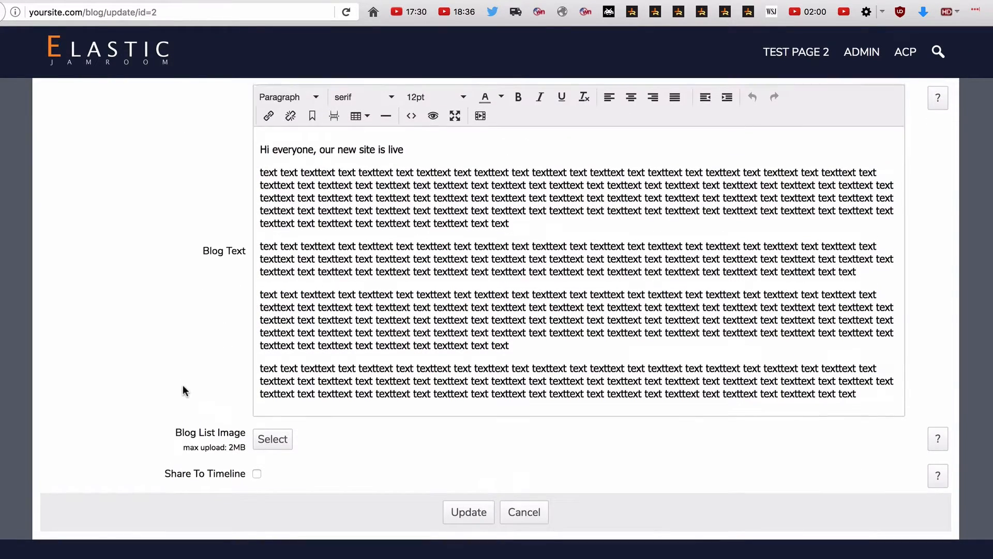
scroll(184, 385, "up", 3)
In the form designer for blog/update, make the Blog List Image field inactive and save the field settings
left_click(896, 109)
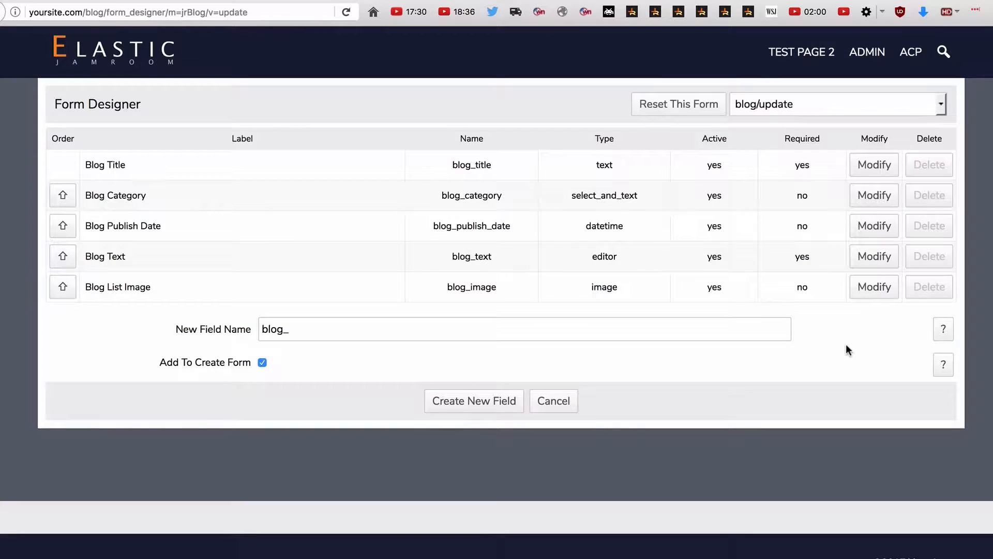
left_click(877, 289)
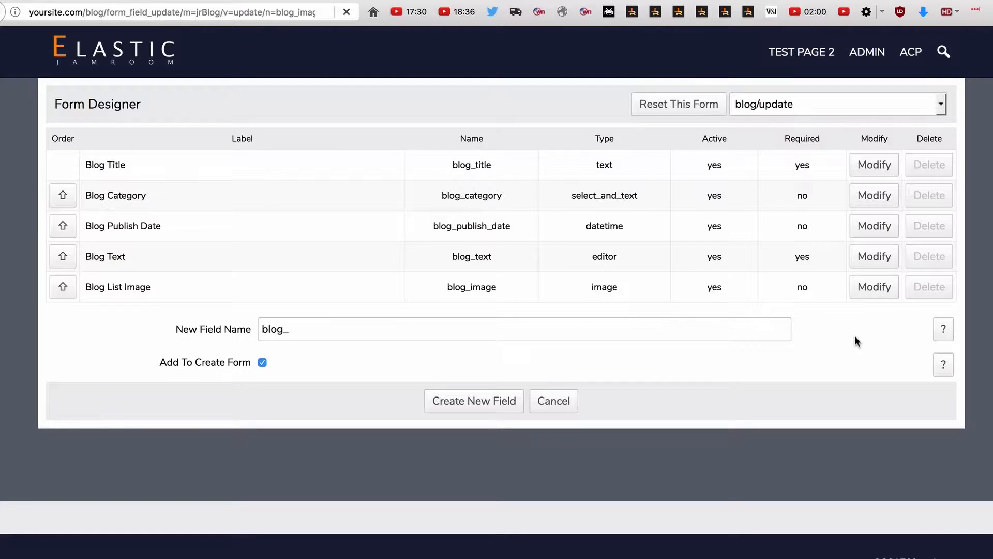
scroll(232, 175, "down", 1)
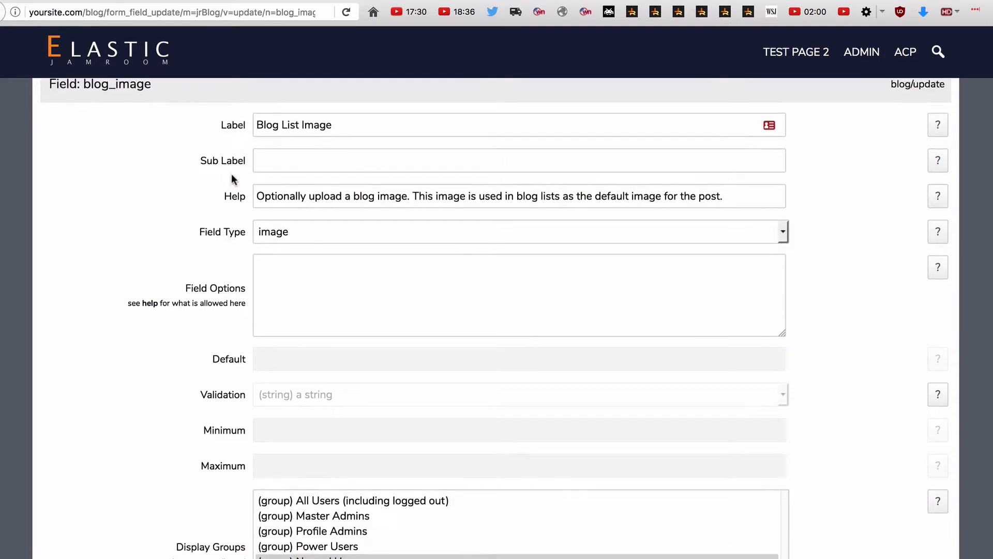
scroll(232, 180, "down", 5)
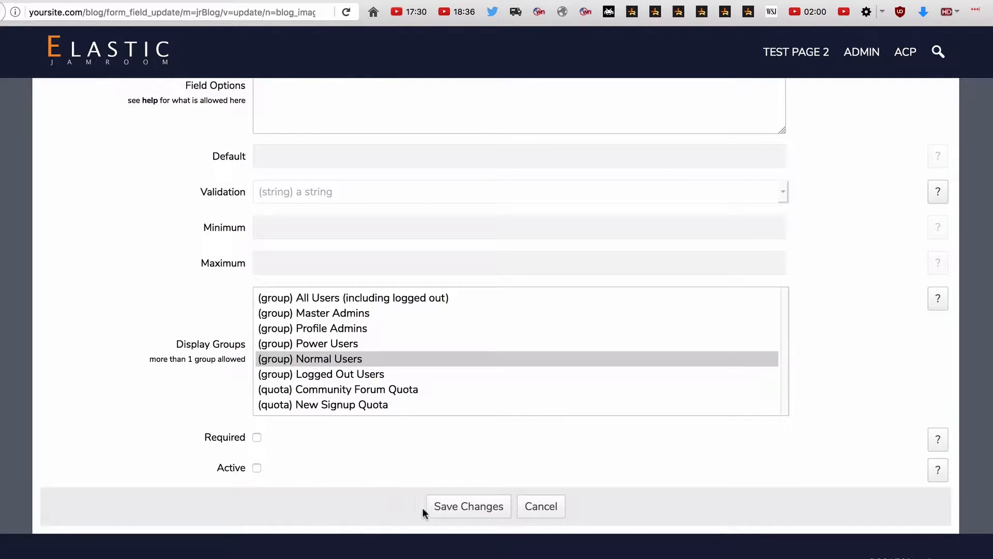
left_click(461, 501)
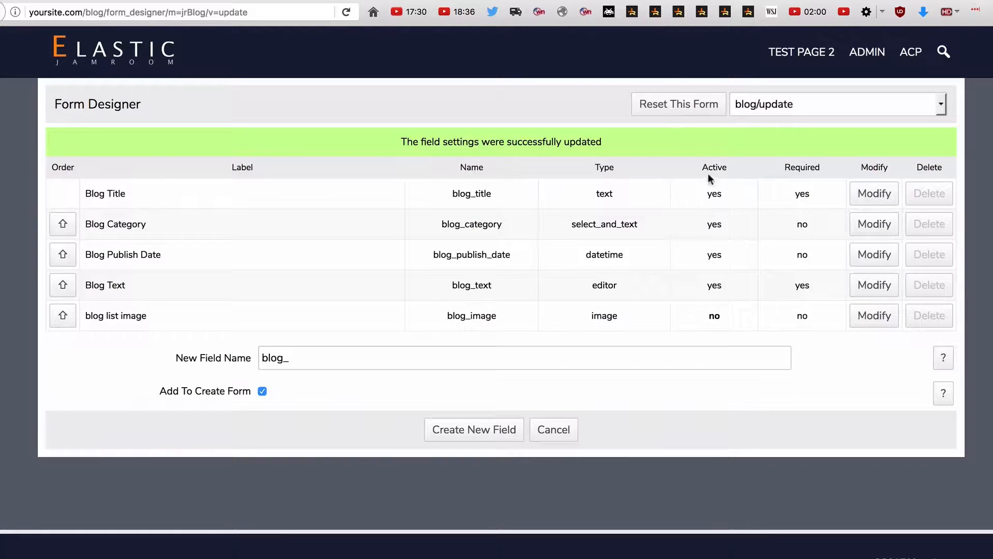
Switch the form designer to blog/create, make the blog list image field inactive there and save the changes
left_click(802, 104)
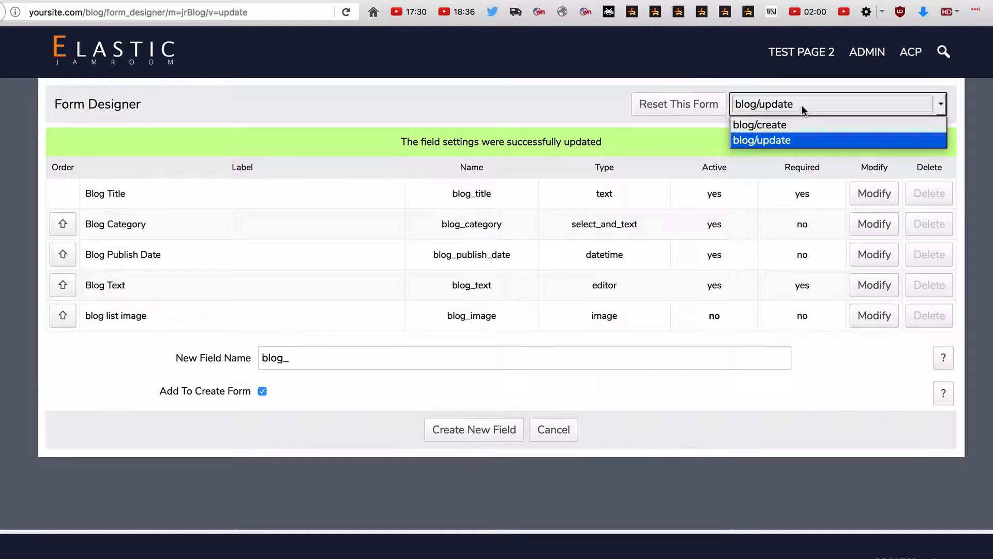
left_click(796, 123)
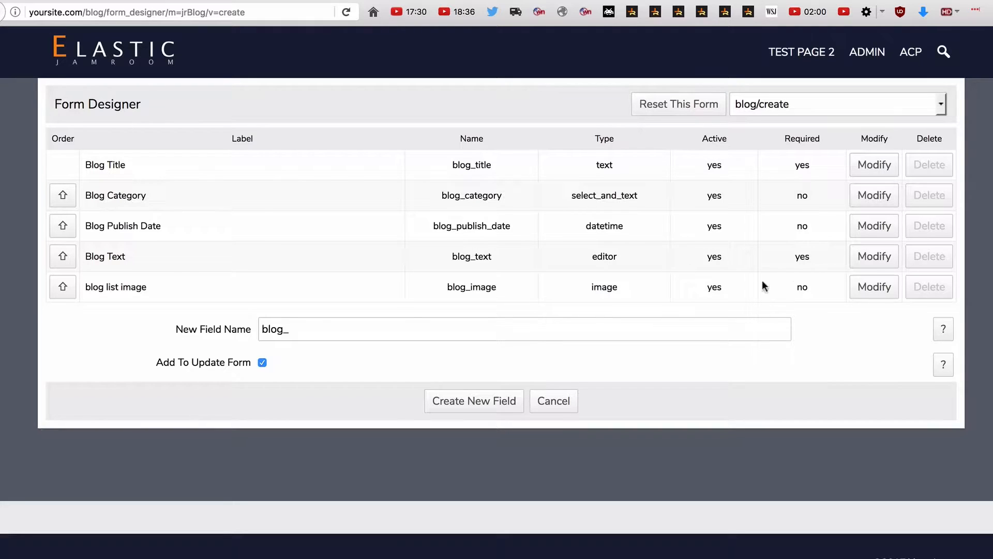
left_click(875, 290)
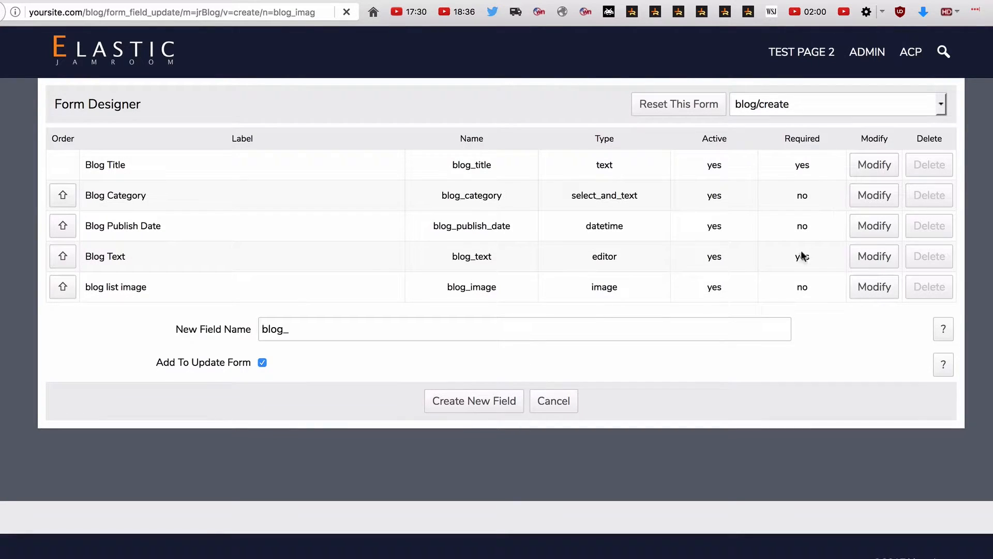
scroll(160, 348, "down", 5)
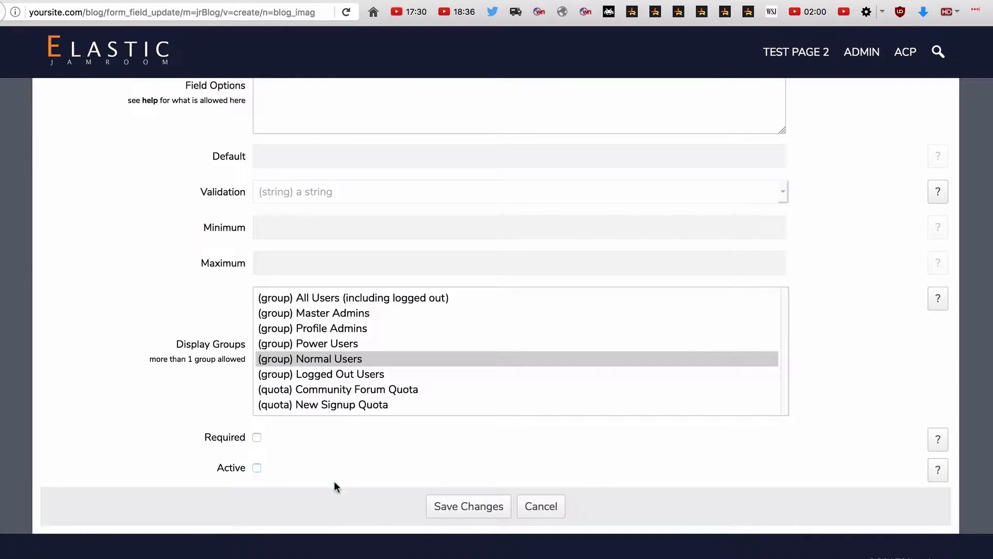
left_click(485, 506)
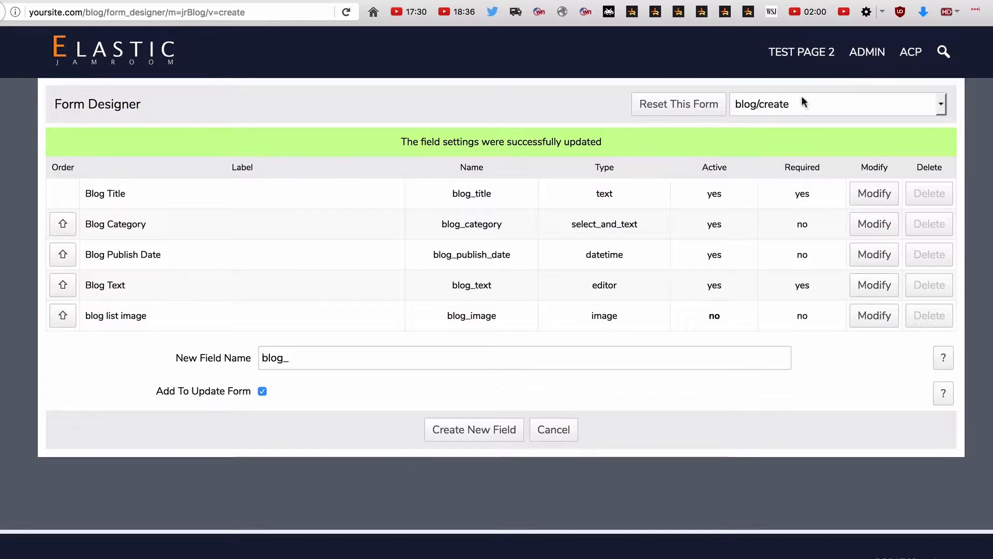
Go to the admin profile's blog, open the "Our New Site Is Live" post for editing and check the update form's fields
left_click(860, 54)
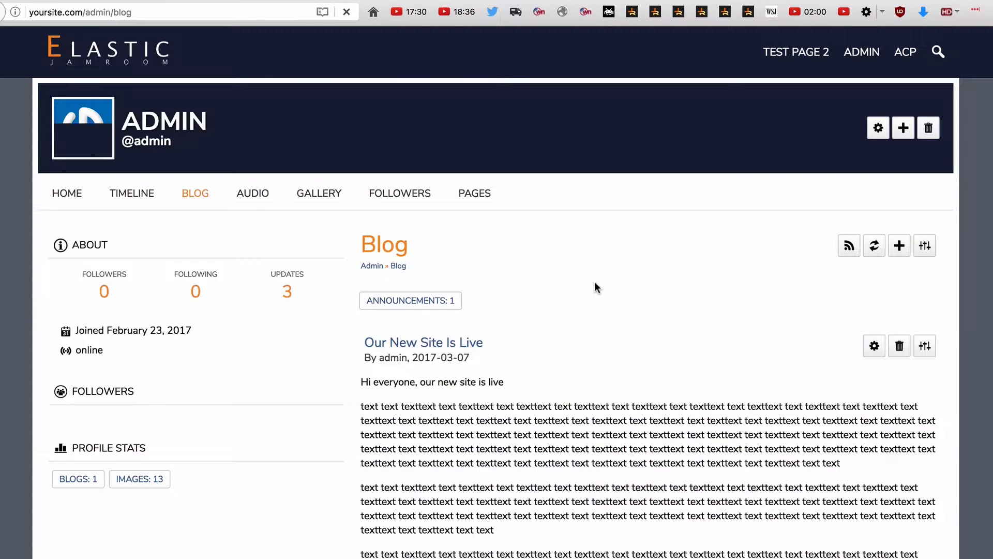
left_click(874, 346)
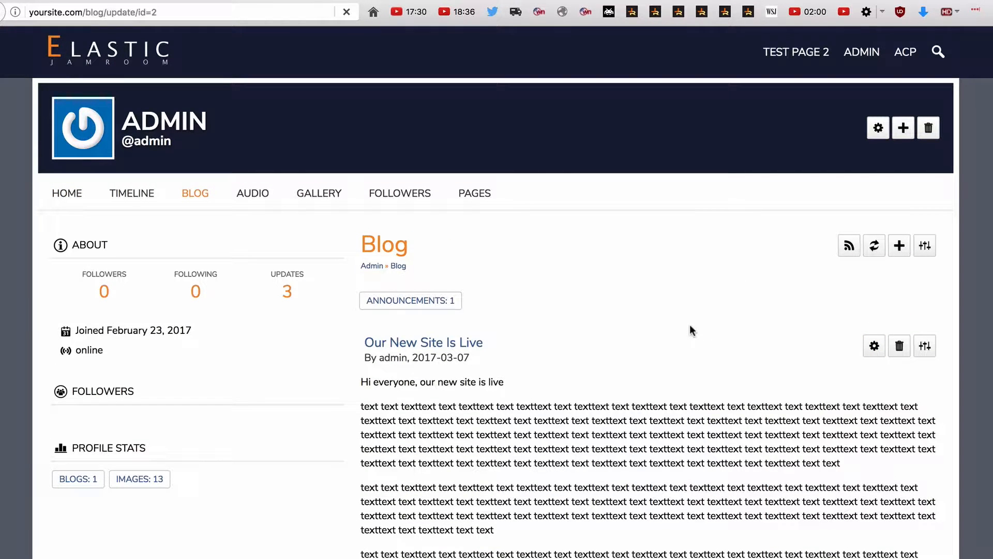
scroll(337, 320, "down", 2)
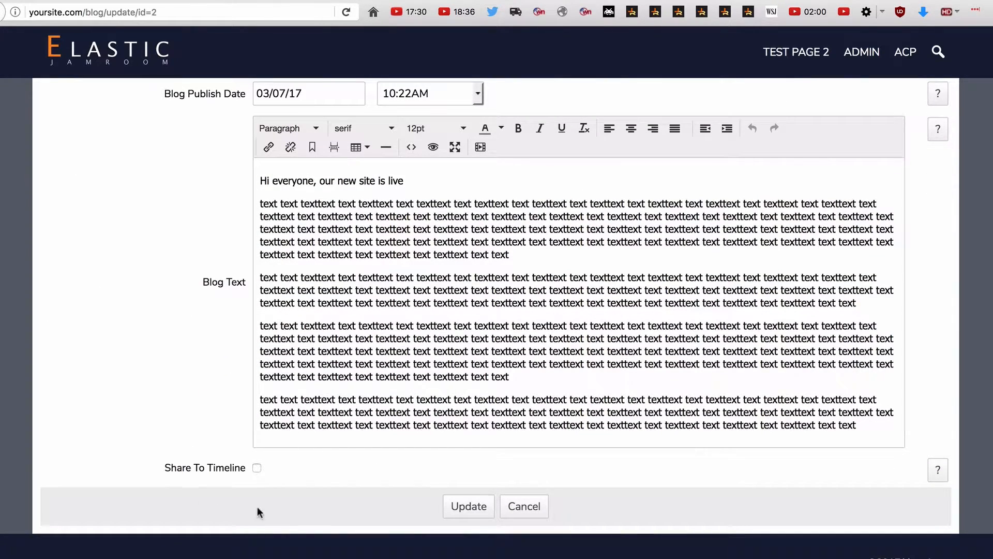
scroll(259, 466, "up", 2)
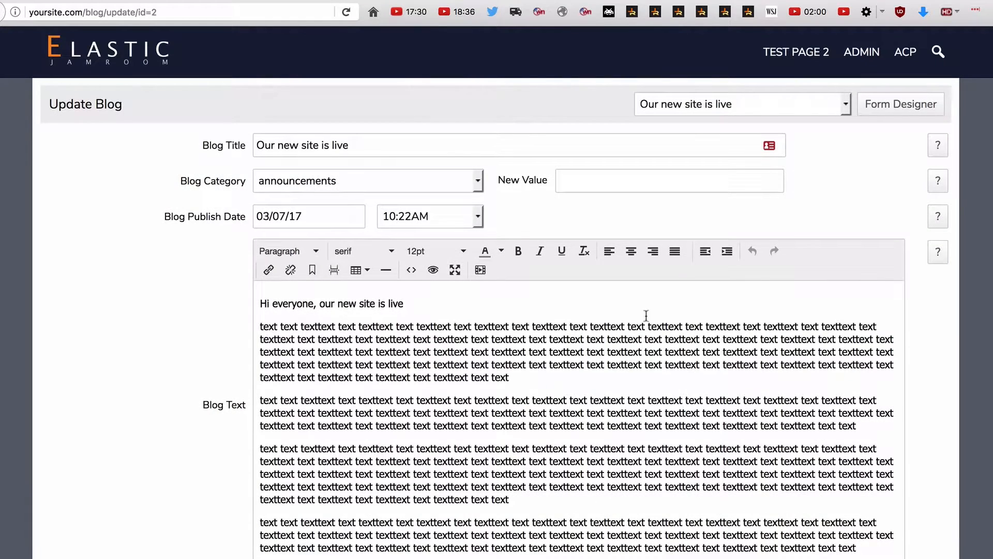
Open the form designer for blog/update and create a new field named blog_extra, adding it to the create form as well
left_click(888, 110)
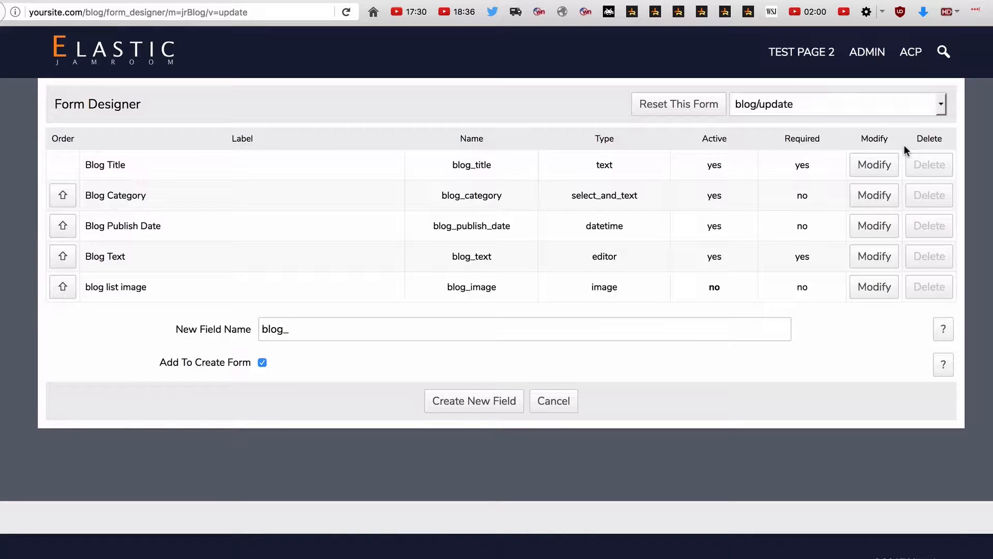
left_click(328, 331)
type("extra")
left_click(480, 402)
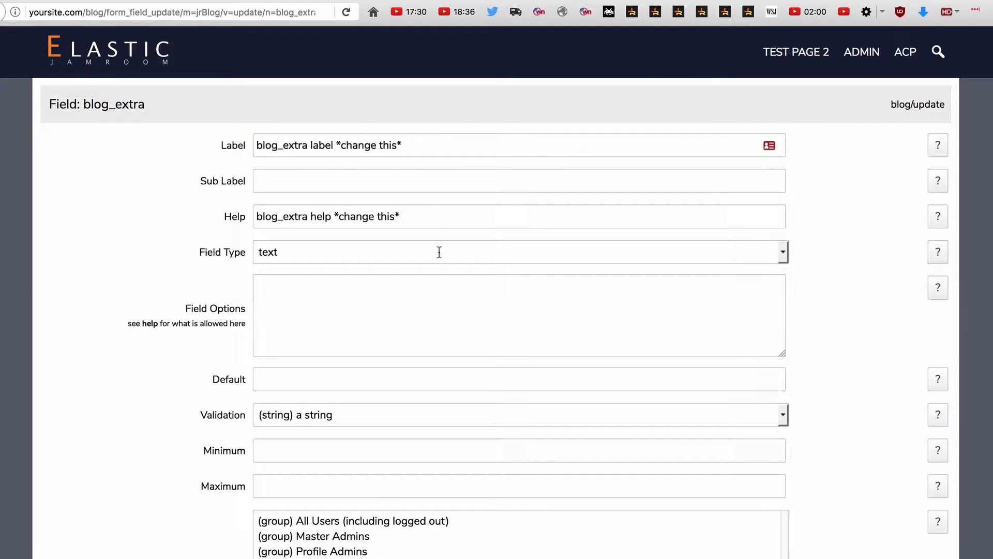
Set the blog_extra field's label to "Extra" and its help text to "any extra info that we want"
left_click_drag(422, 148, 181, 126)
type("Extra")
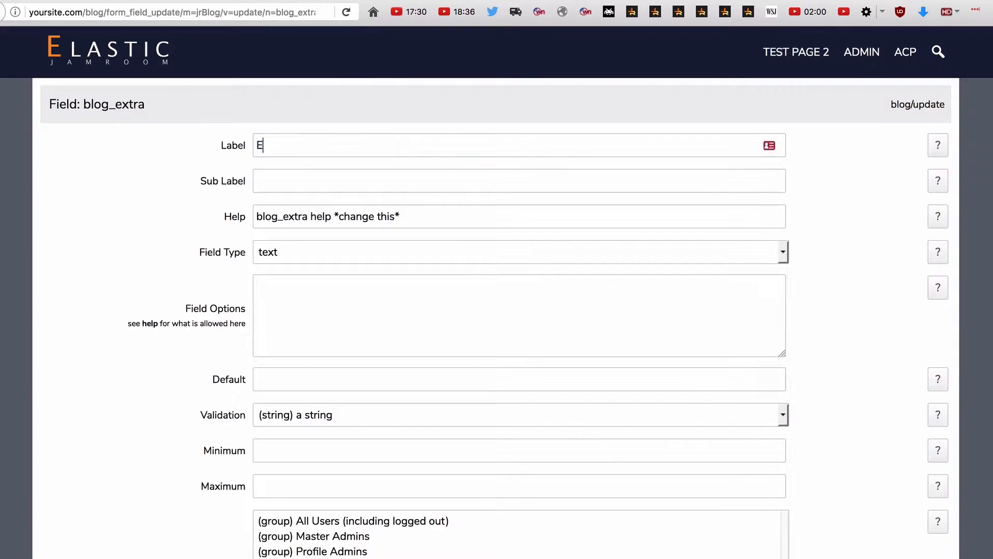
key("Tab")
key("Tab")
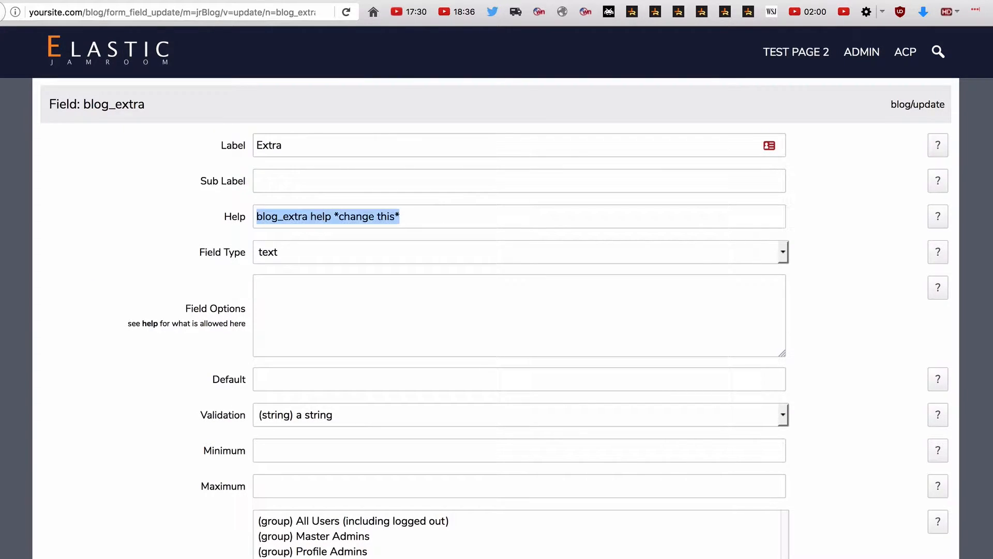
type("any extra")
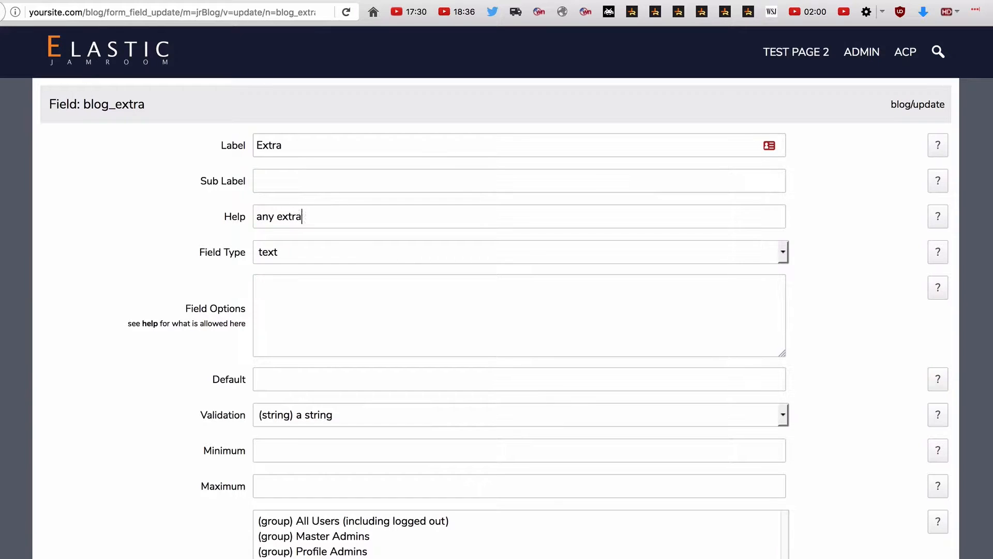
type(" info that we wan")
type("t")
key("Tab")
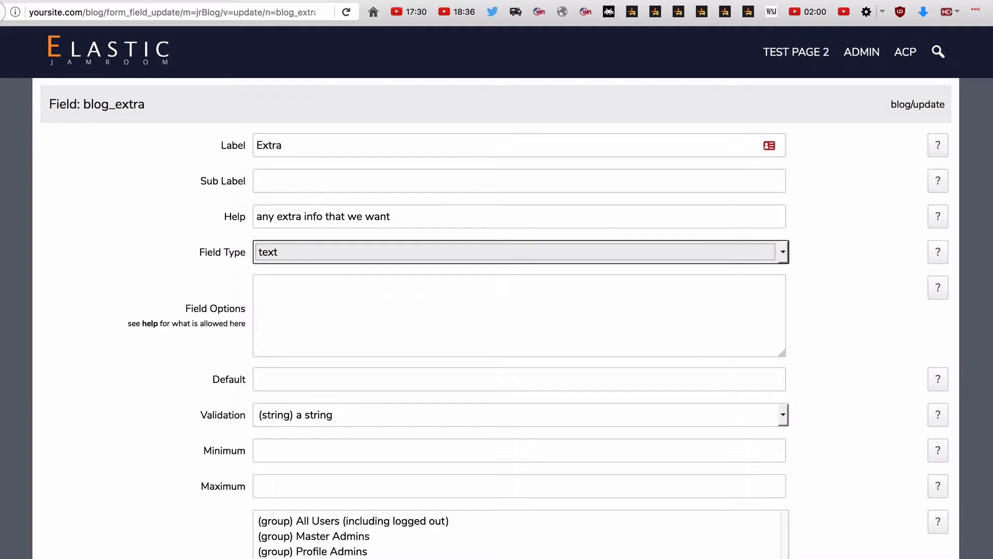
Review the available field types and validation options for blog_extra, keeping text and "(string) a string"
left_click(412, 250)
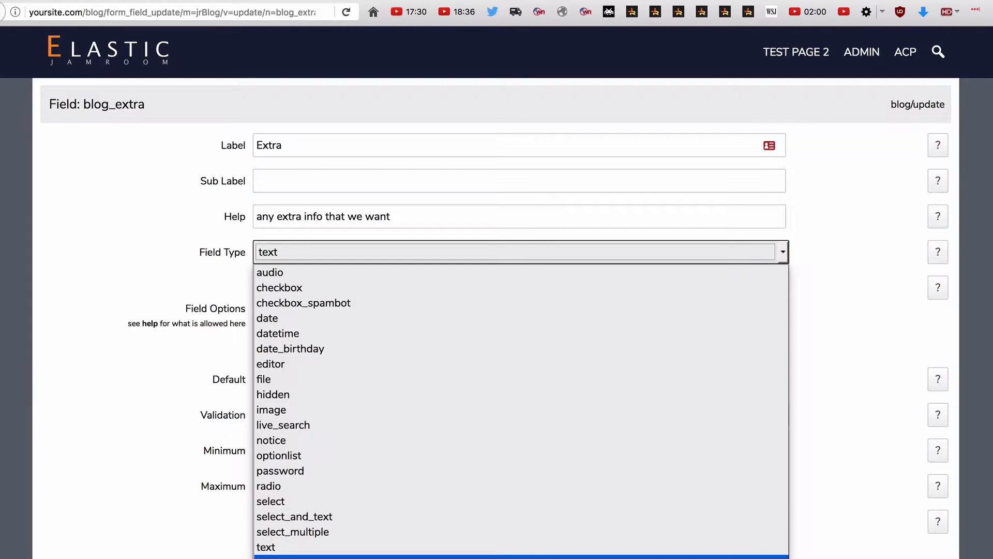
left_click(328, 547)
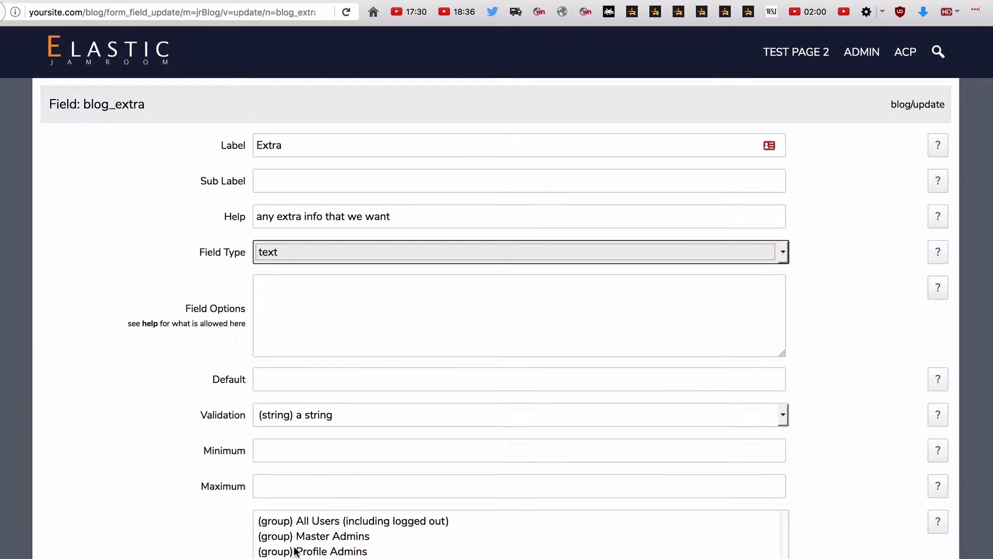
left_click(134, 255)
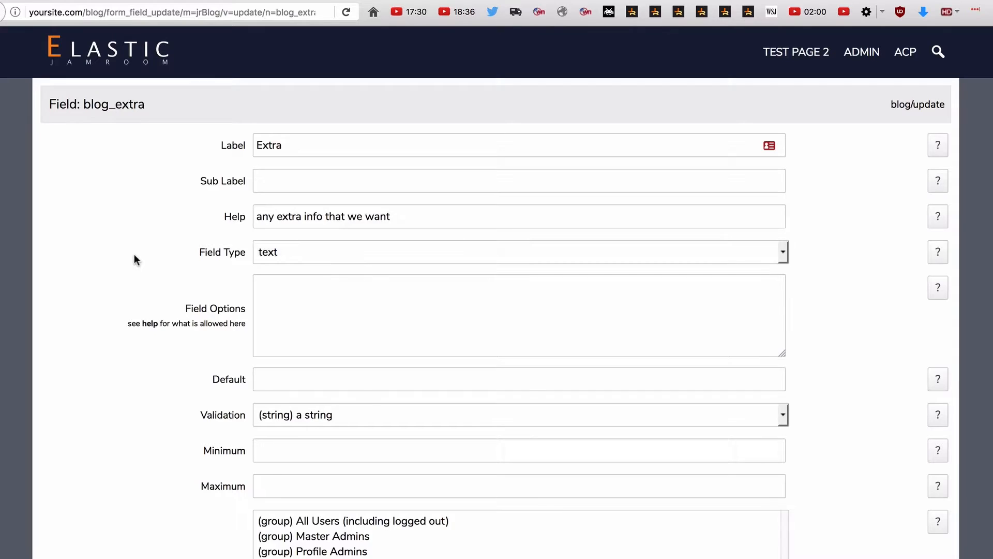
scroll(137, 256, "down", 3)
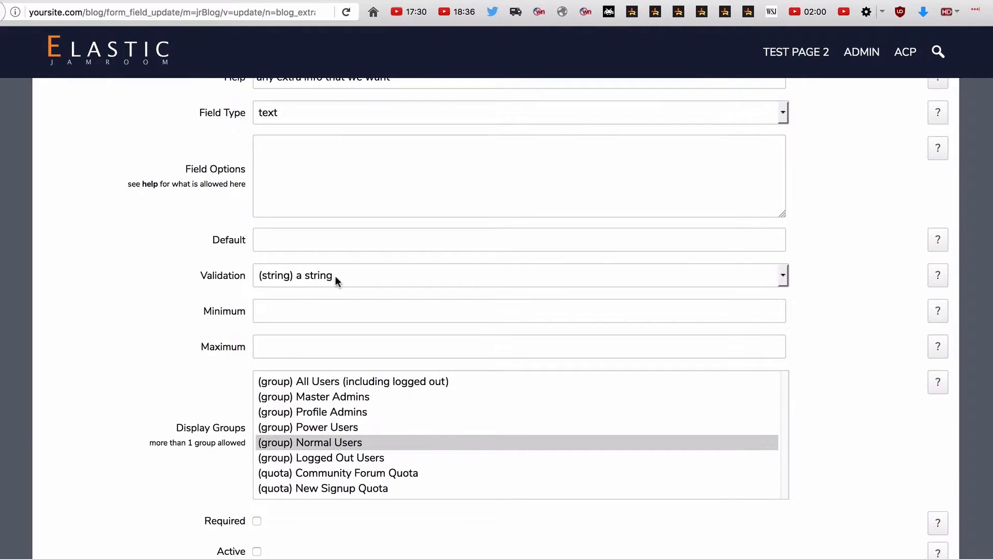
left_click(337, 278)
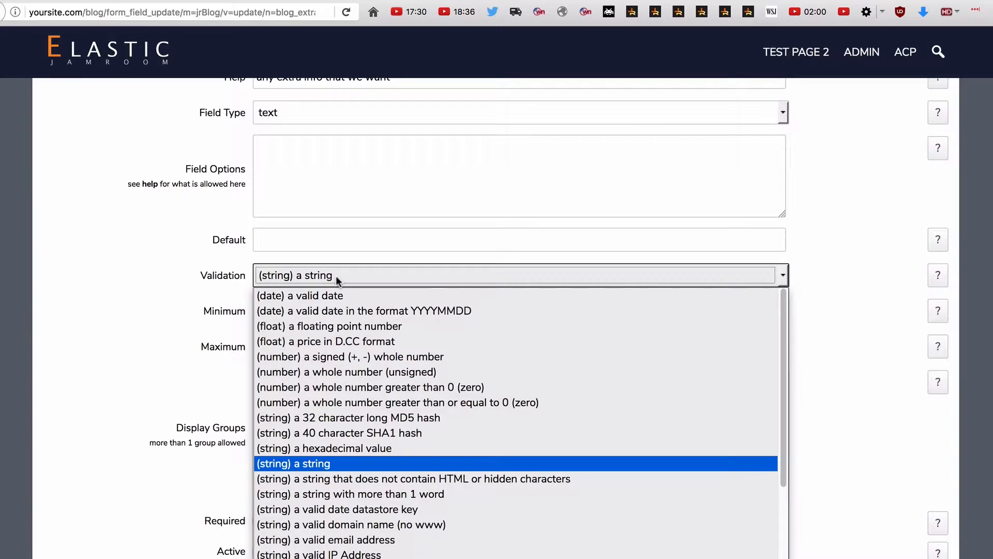
left_click(122, 303)
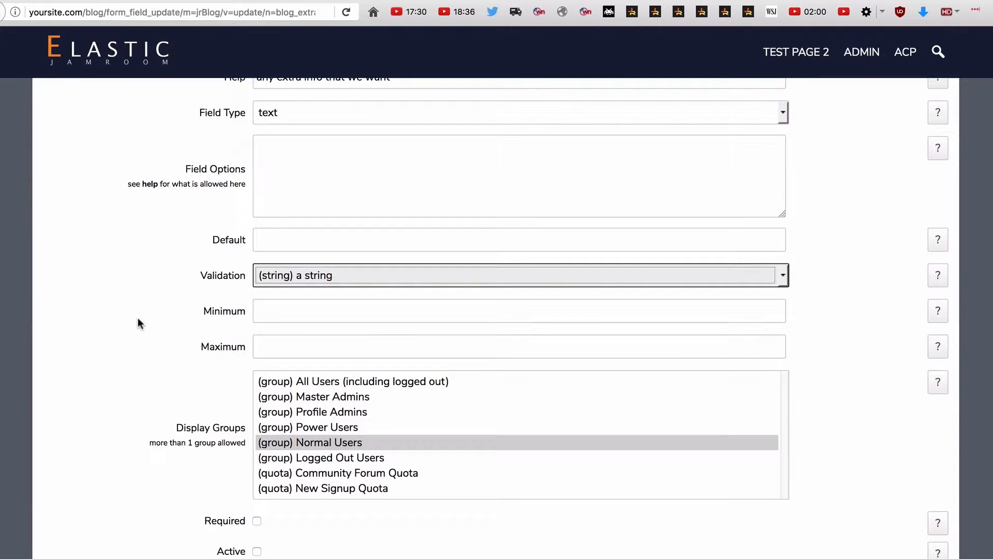
Make the blog_extra field active on the blog/update form and save the field settings
left_click(259, 552)
scroll(375, 218, "up", 5)
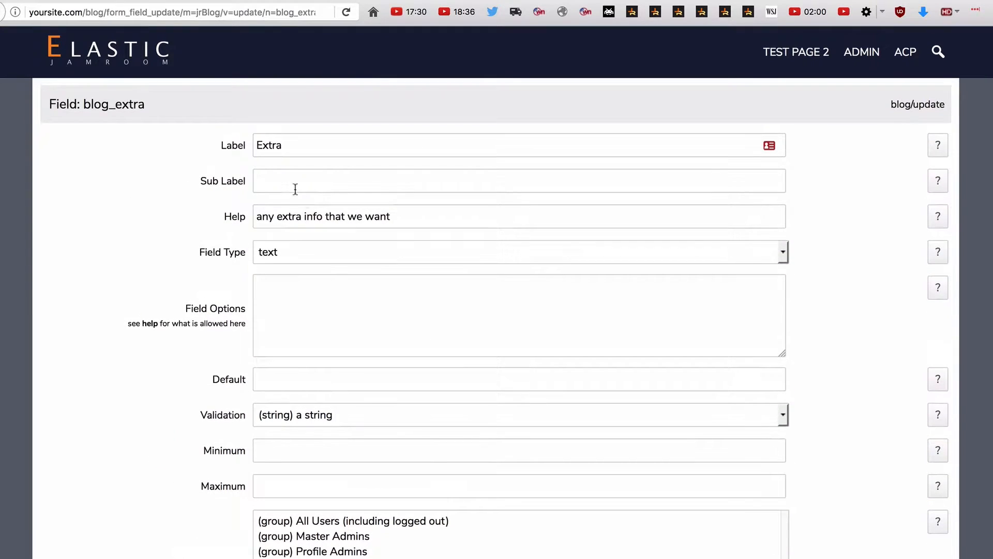
scroll(383, 362, "down", 8)
left_click(464, 502)
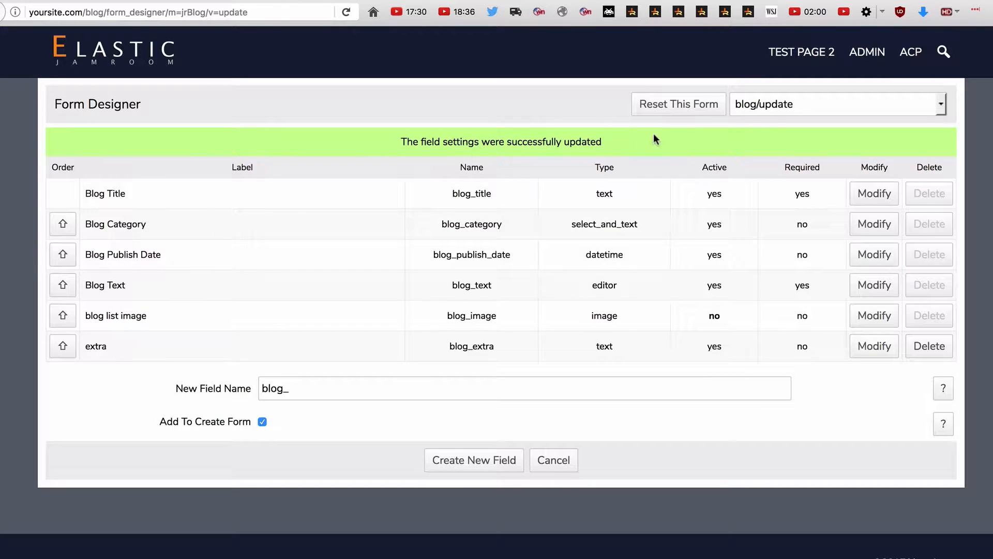
Switch the form designer to blog/create and give its blog_extra field the label "Extra" and the help text "any extra text"
left_click(771, 106)
left_click(785, 122)
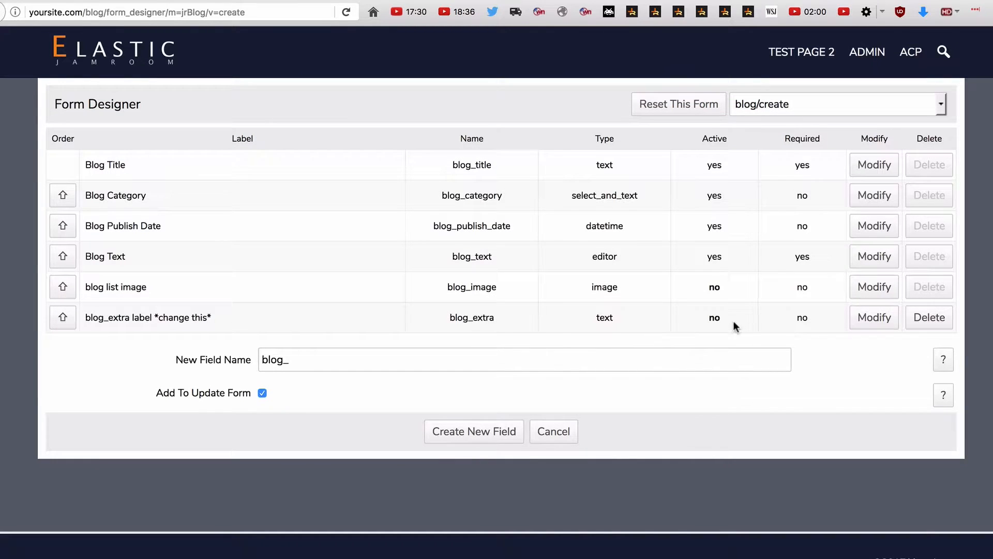
left_click(871, 318)
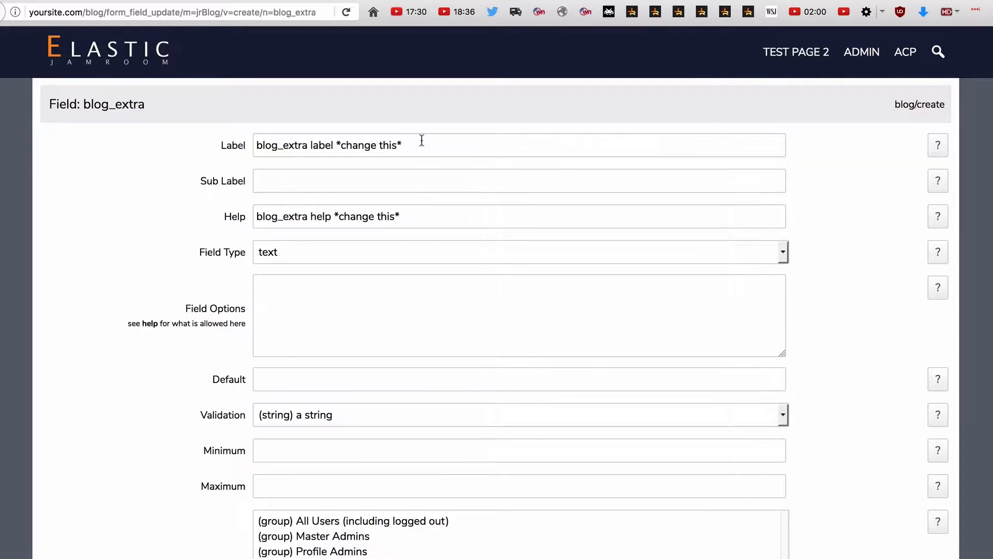
left_click_drag(422, 141, 227, 136)
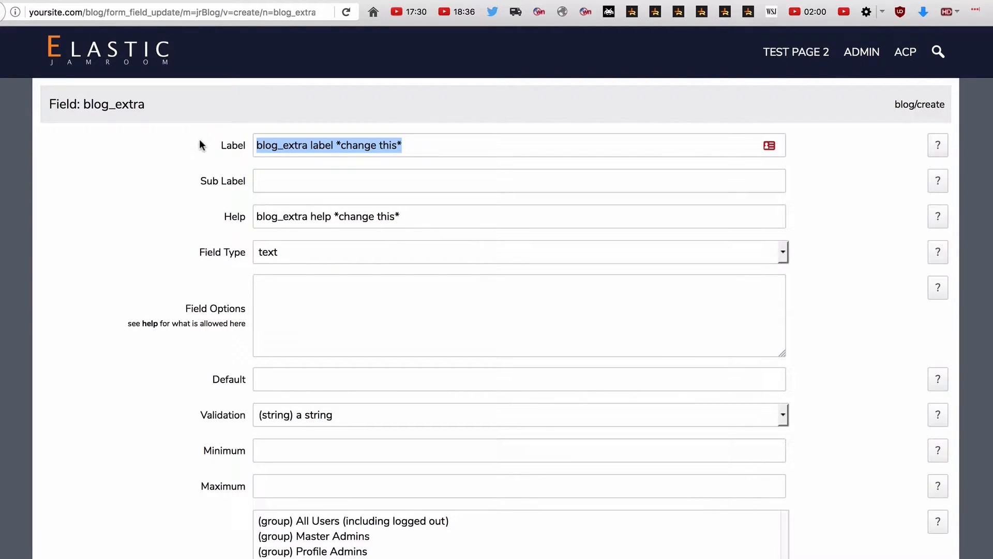
type("Extra")
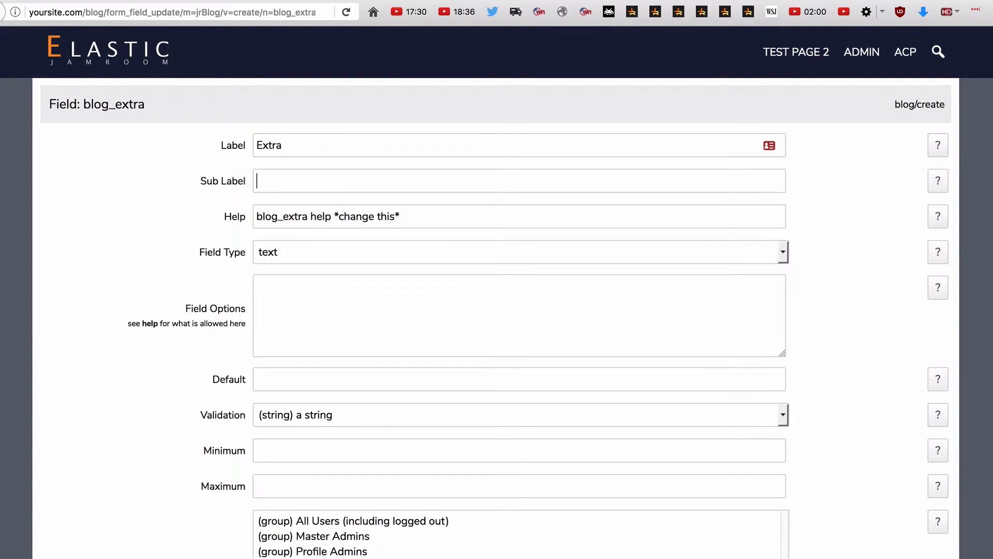
key("Tab")
type("any et")
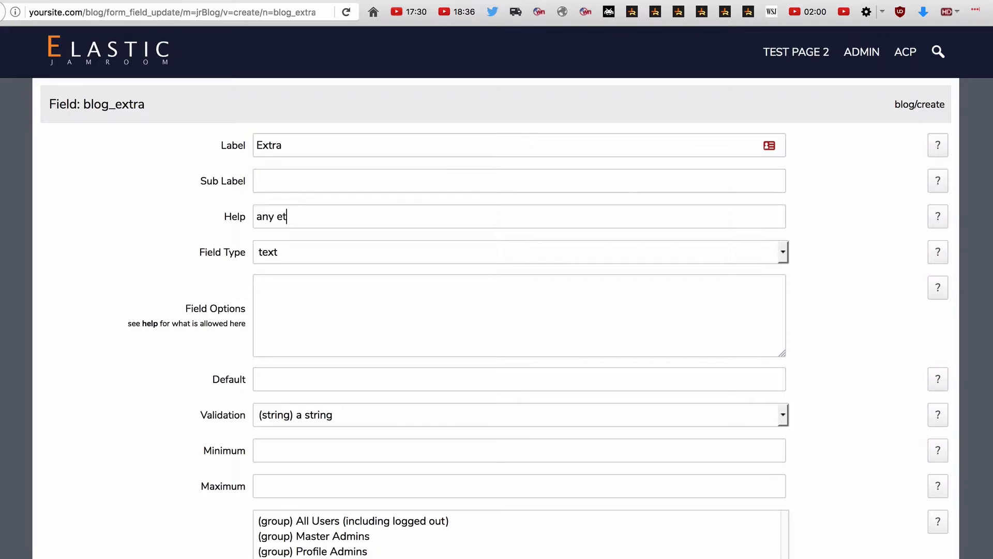
key("BackSpace")
type("xtra text")
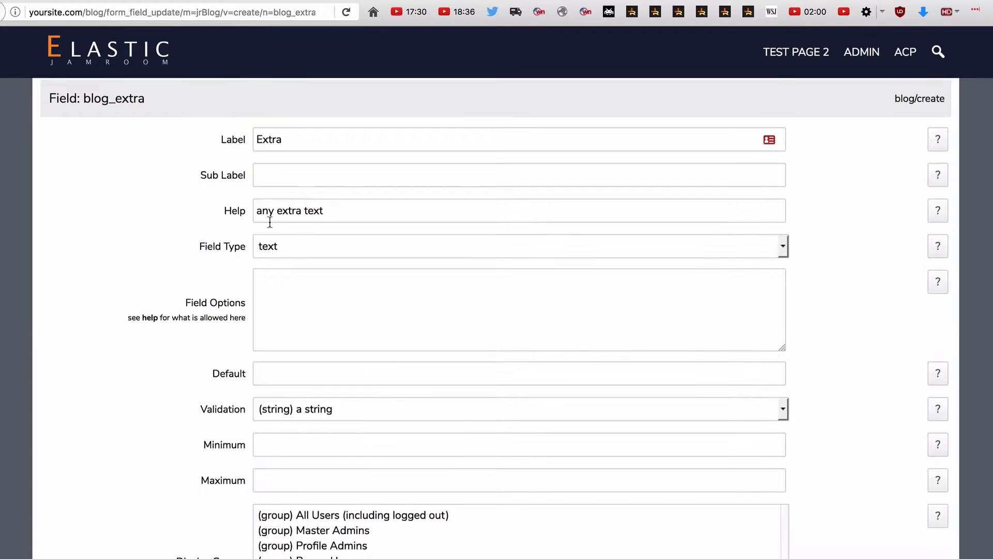
Make the blog_extra field active on the blog/create form and save the changes
scroll(304, 450, "down", 5)
left_click(257, 516)
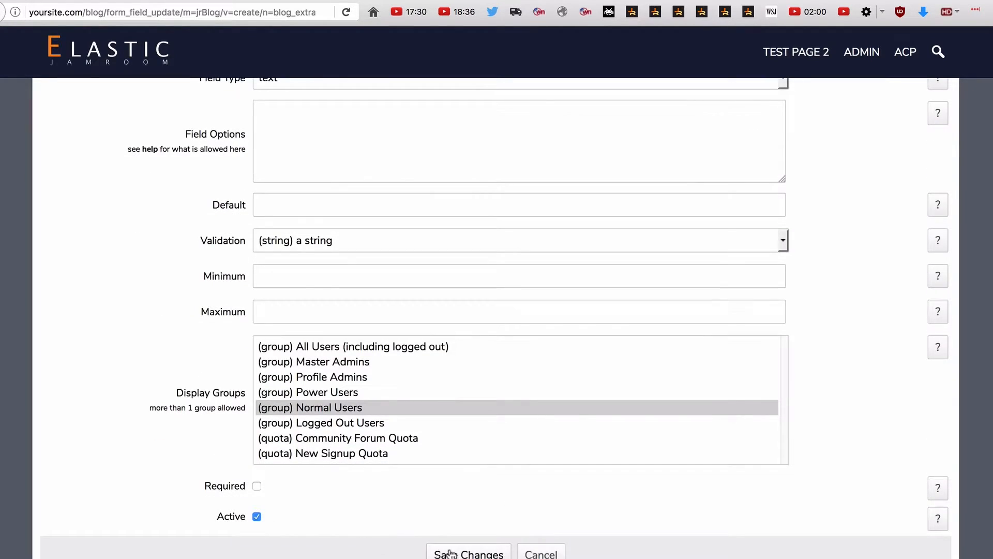
left_click(466, 554)
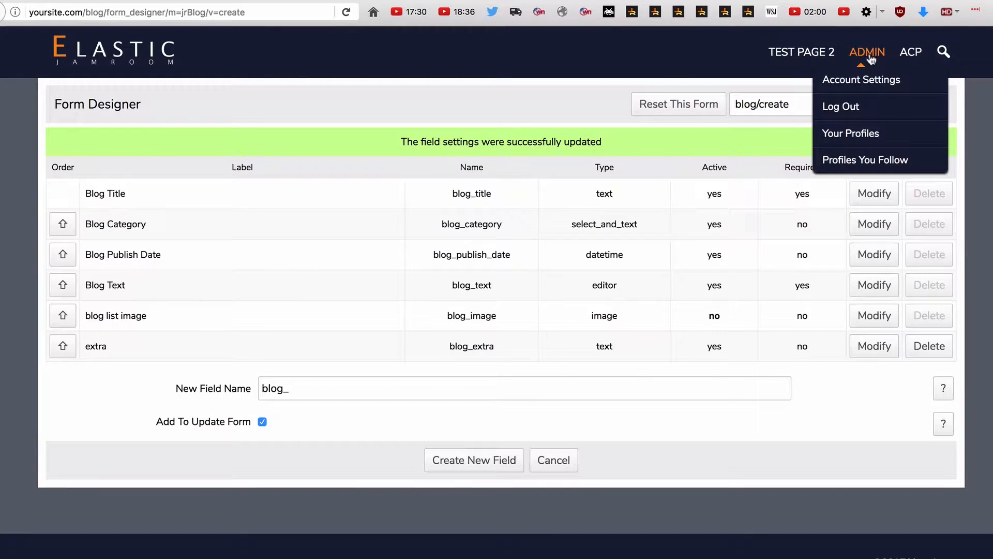
Reopen the "Our new site is live" post for editing, fill Extra with "THIS IS THE EXTRA INFO FROM THE FIELD" and update the post
left_click(871, 59)
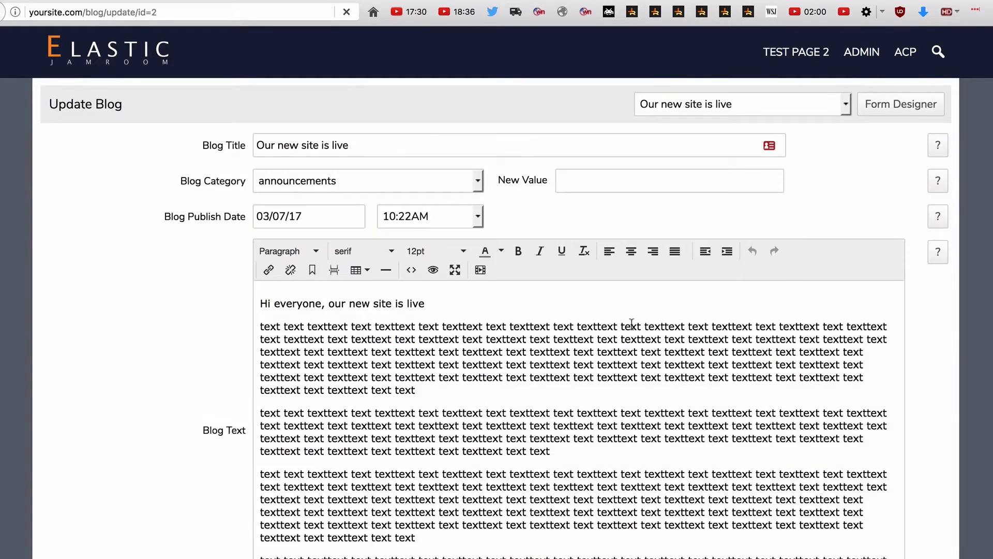
scroll(634, 332, "down", 5)
left_click(301, 453)
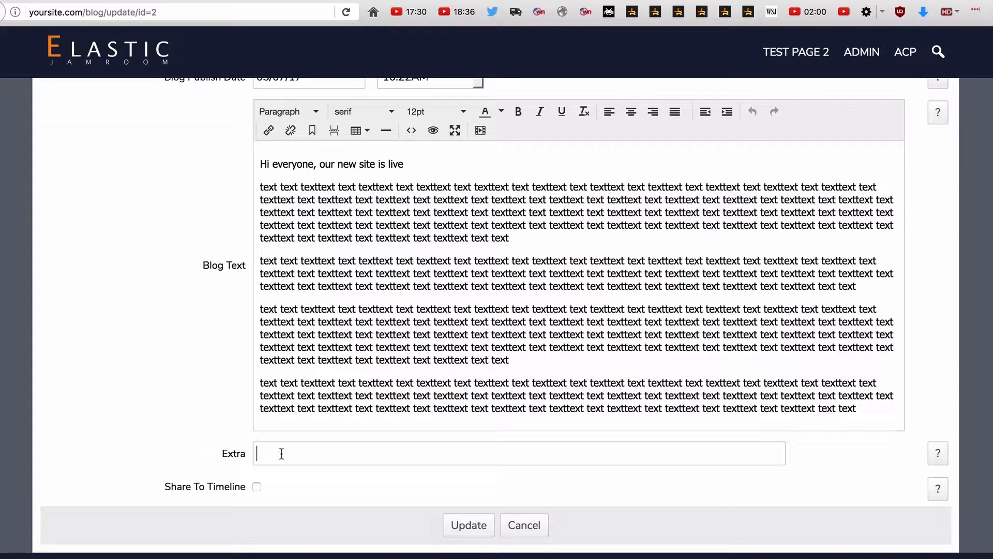
type("THIS IS THE EXTRA INFO F")
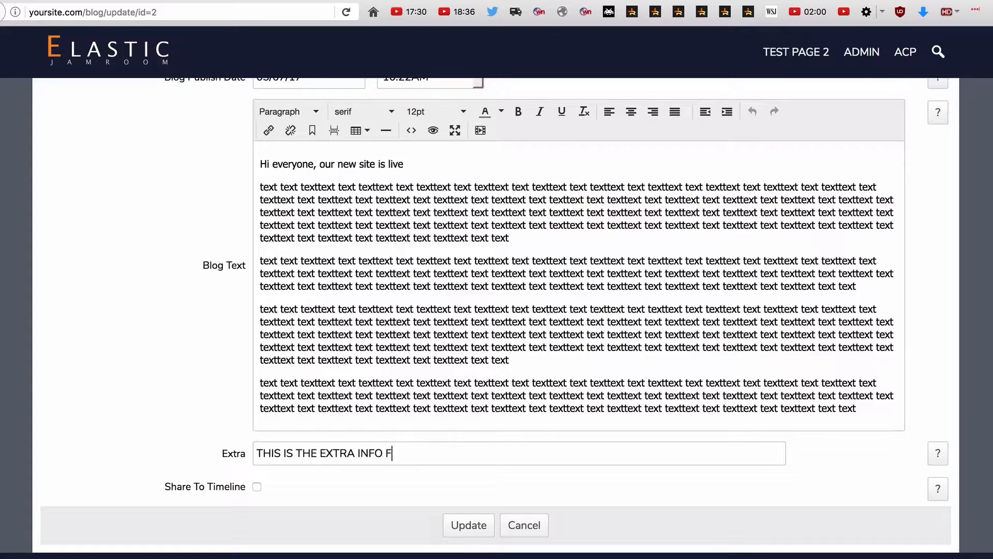
type("ROM THE FIELD")
left_click(469, 524)
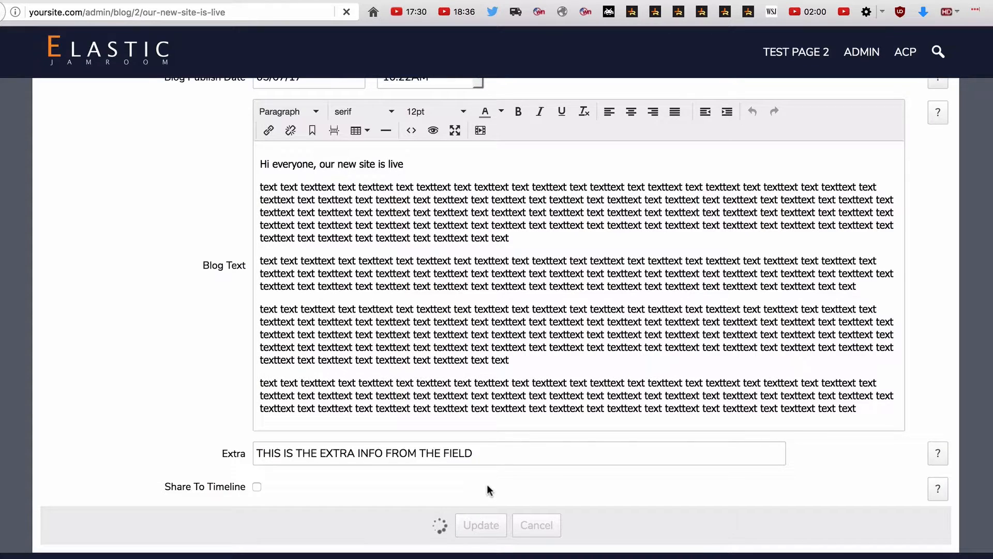
Look through the published post to check whether the extra field's text is displayed
scroll(570, 403, "down", 3)
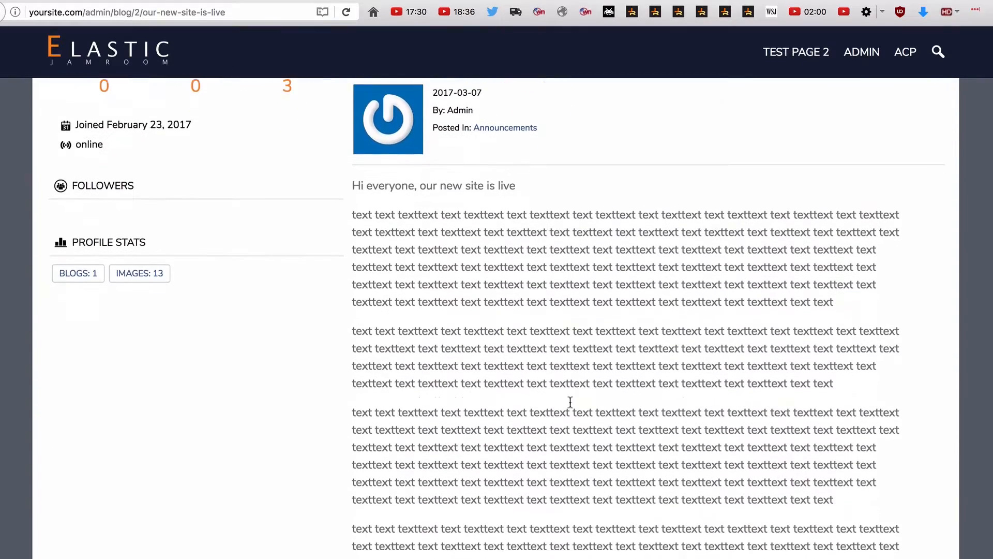
scroll(571, 402, "down", 2)
scroll(701, 360, "up", 6)
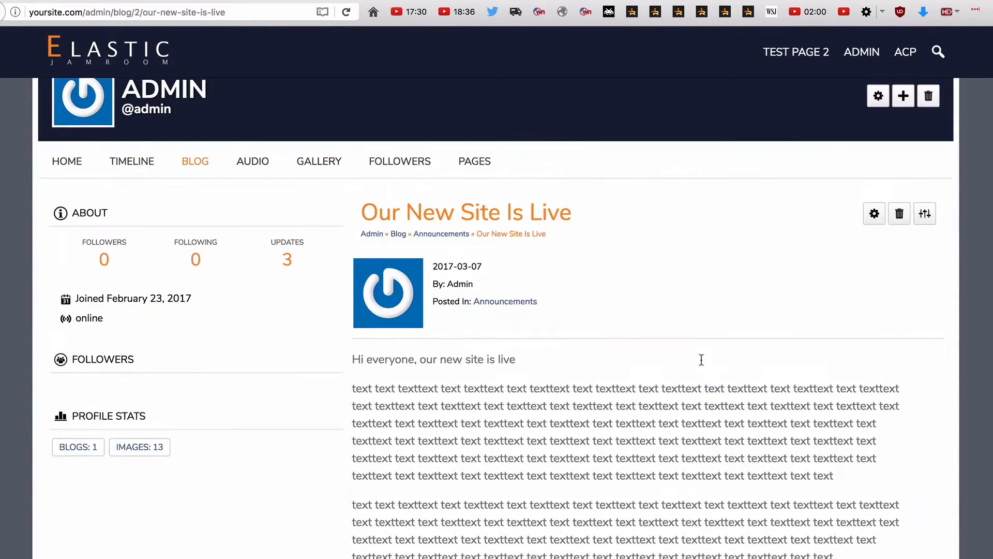
scroll(701, 360, "up", 1)
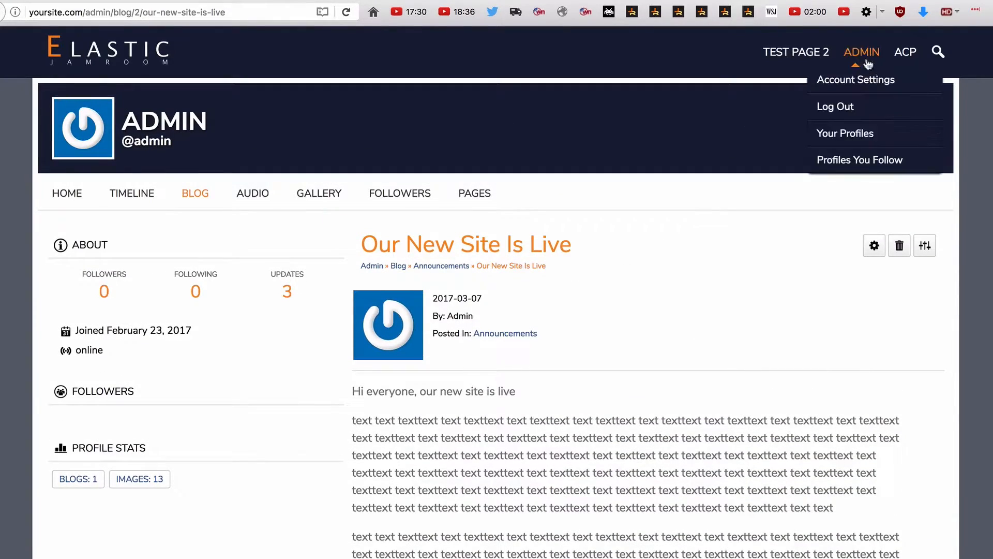
Open the admin control panel and search it for "BLOG"
left_click(909, 56)
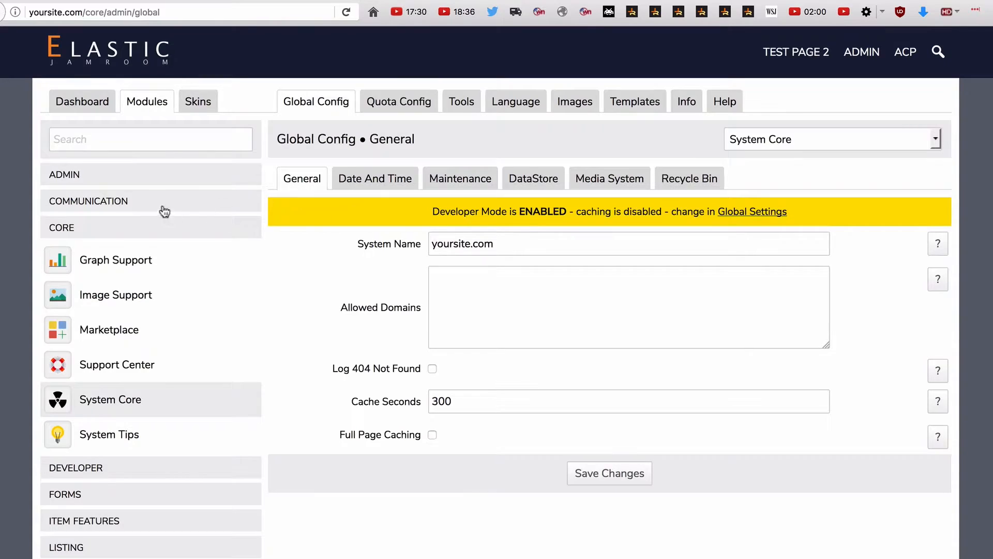
left_click(136, 138)
type("BLOG")
key("Return")
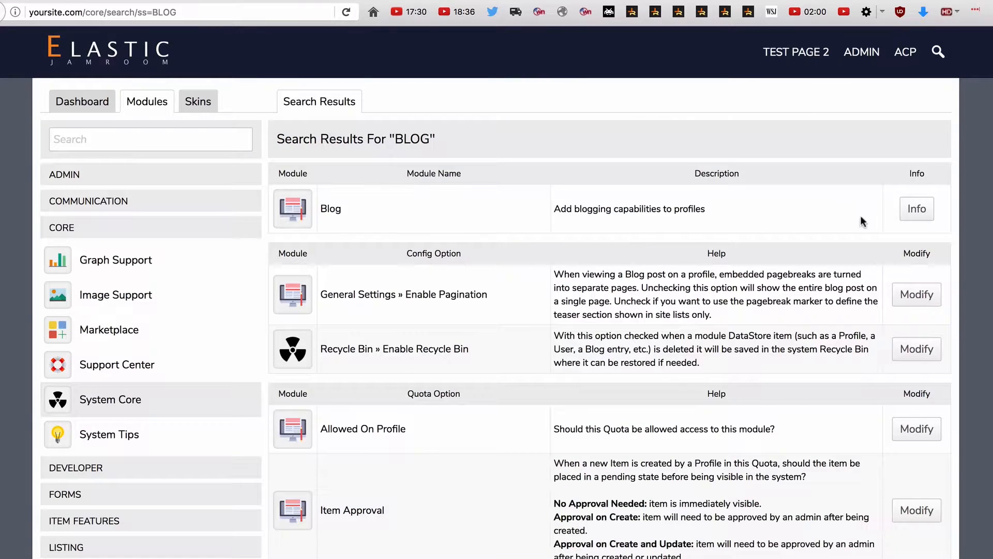
Open the Blog module's data browser and examine the stored blog_extra key and value of the blog post
left_click(912, 216)
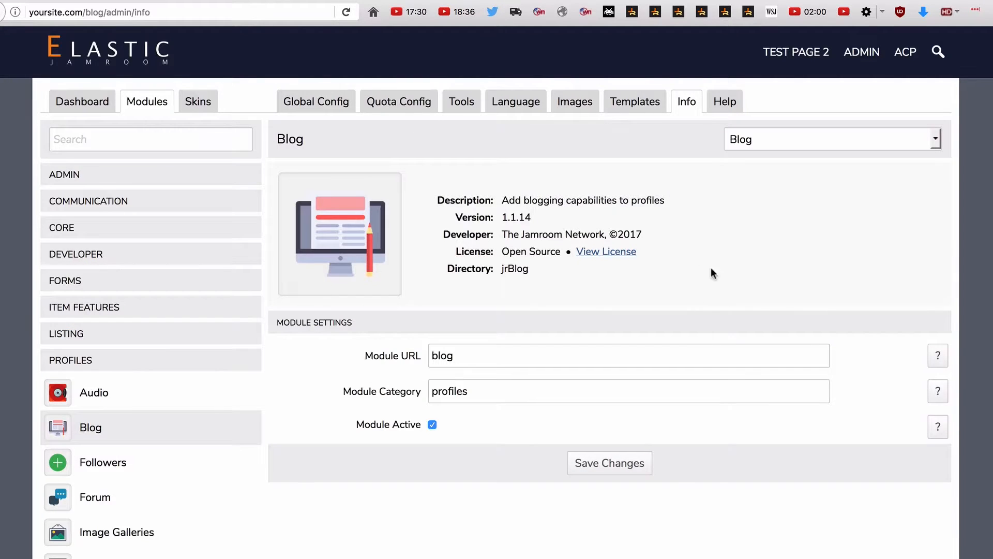
left_click(465, 106)
left_click(362, 217)
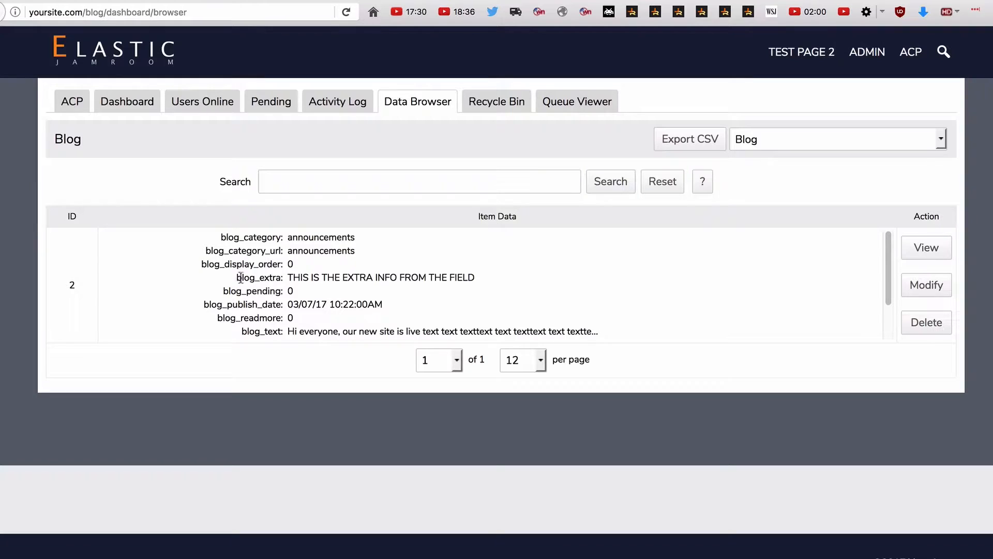
left_click_drag(236, 278, 468, 279)
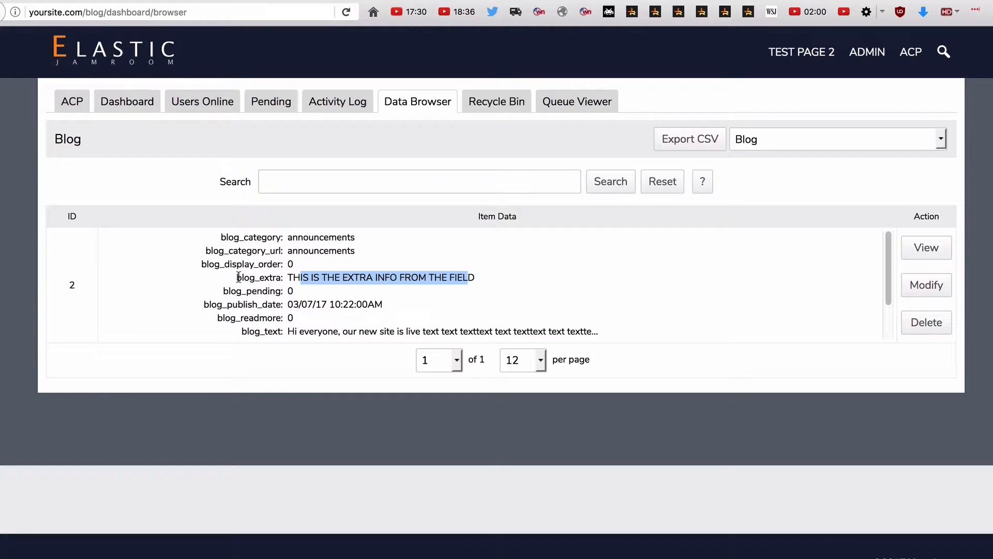
left_click_drag(236, 278, 277, 278)
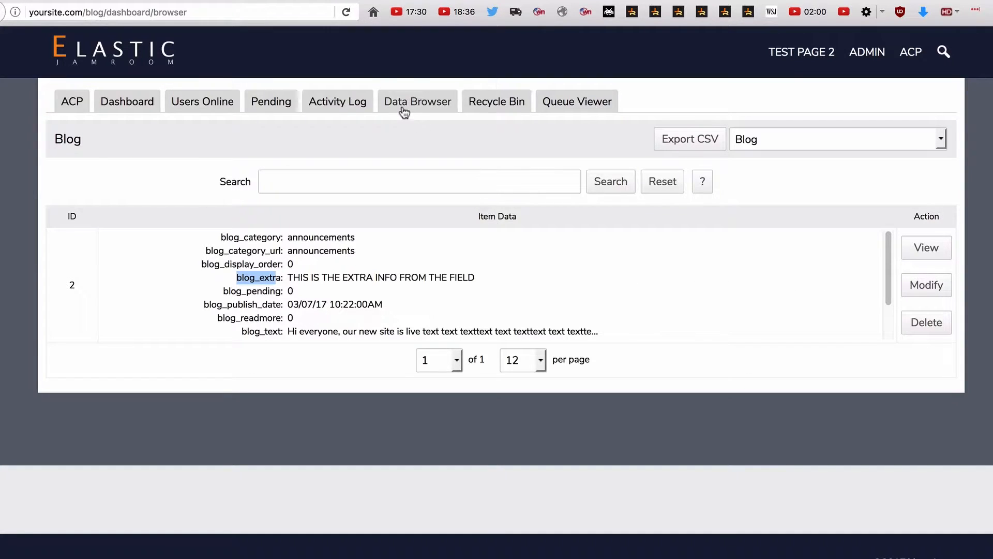
Return to the admin control panel, search for "blog", and open the Blog module's item_detail.tpl template for modification
left_click(72, 105)
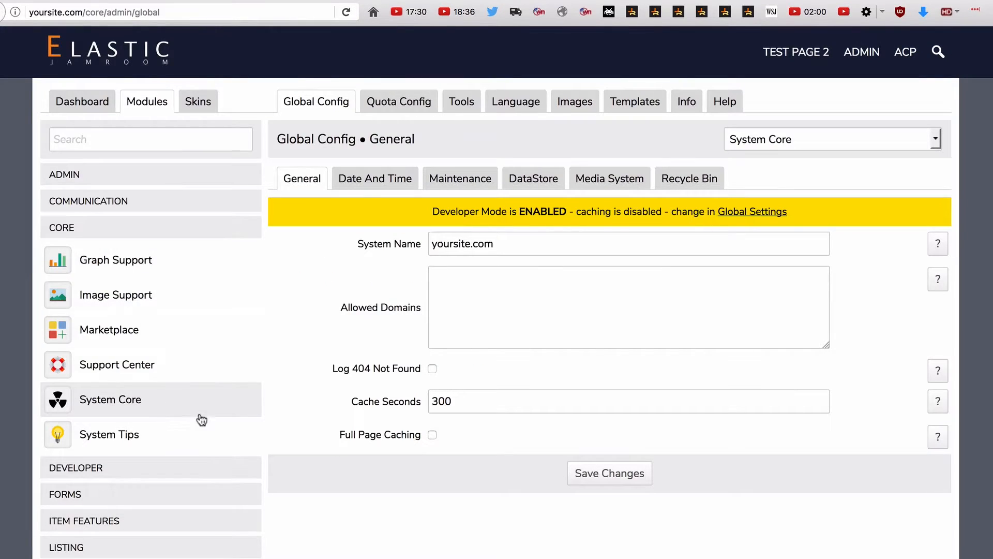
left_click(200, 138)
type("blog")
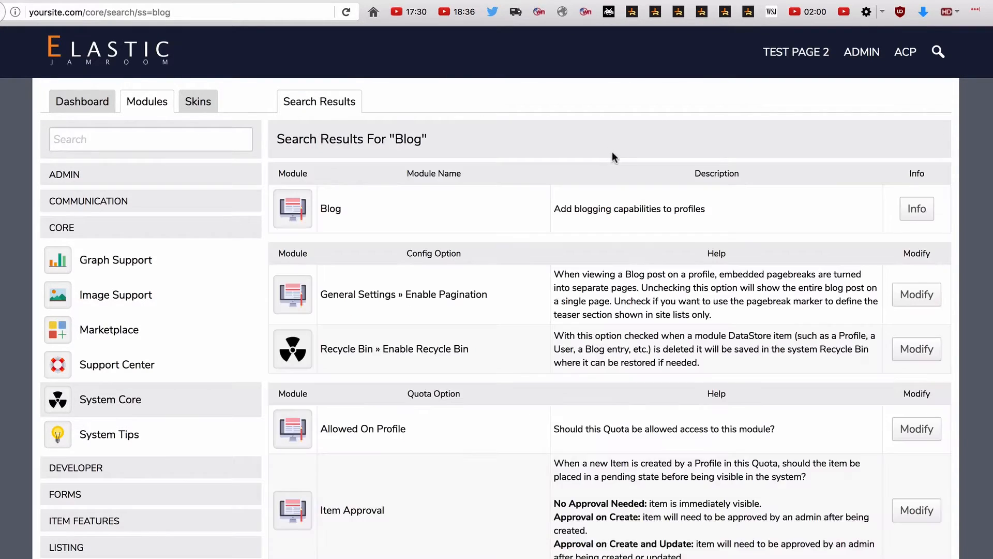
left_click(921, 217)
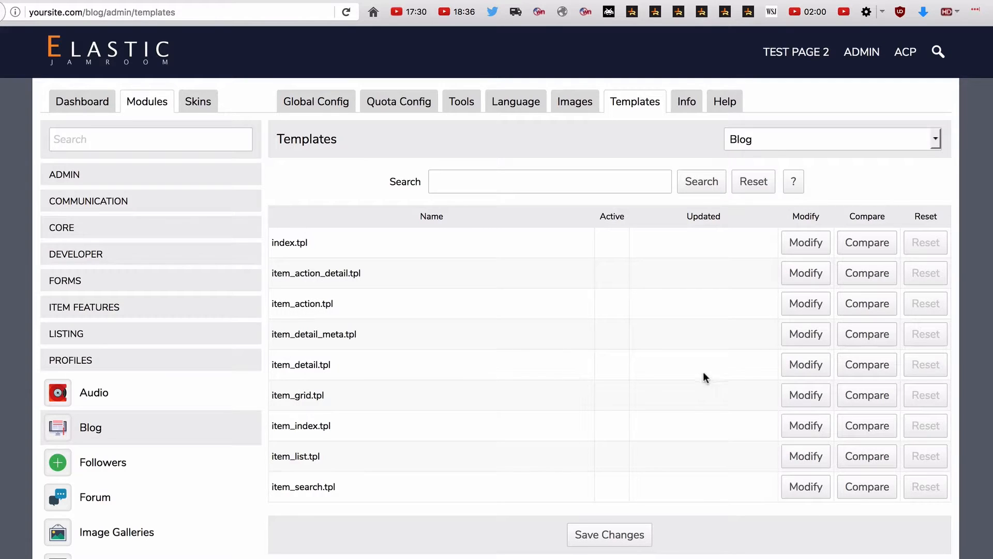
left_click(809, 367)
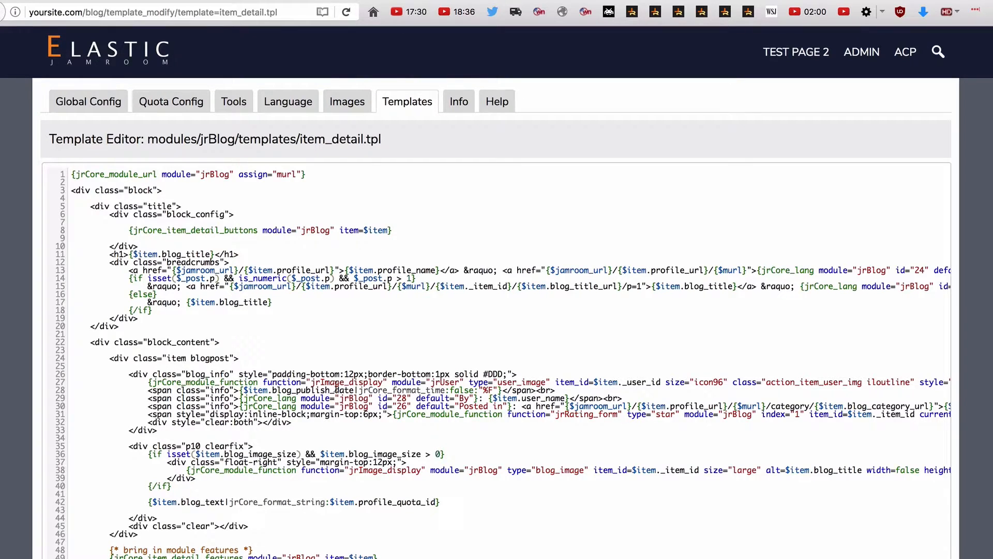
Add {$item.blog_extra} on a new line directly below the {$item.blog_text} output in item_detail.tpl
scroll(348, 356, "down", 3)
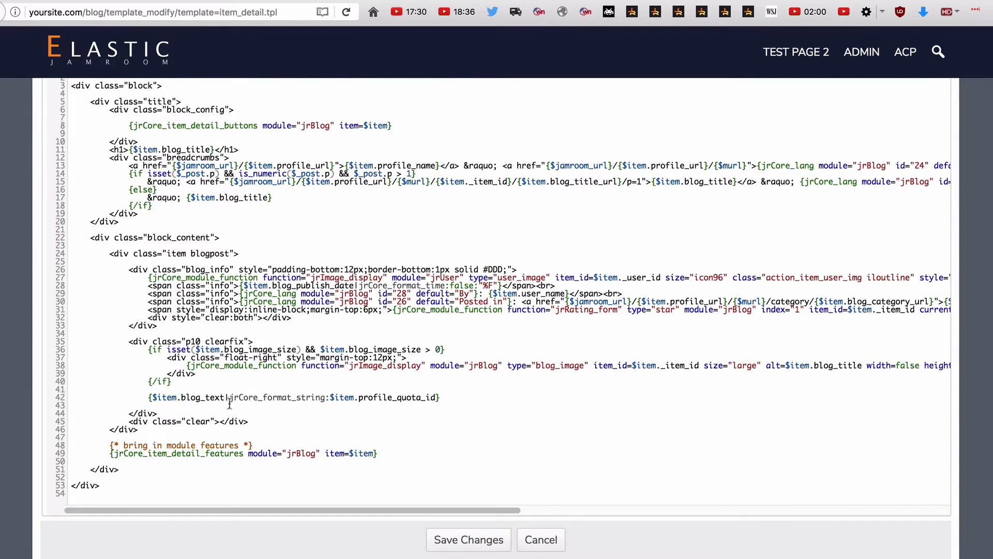
left_click_drag(150, 396, 224, 398)
key("super+c")
left_click(443, 397)
key("Return")
key("super+v")
type("}")
key("Left")
key("shift+Left")
key("shift+Left")
key("shift+Left")
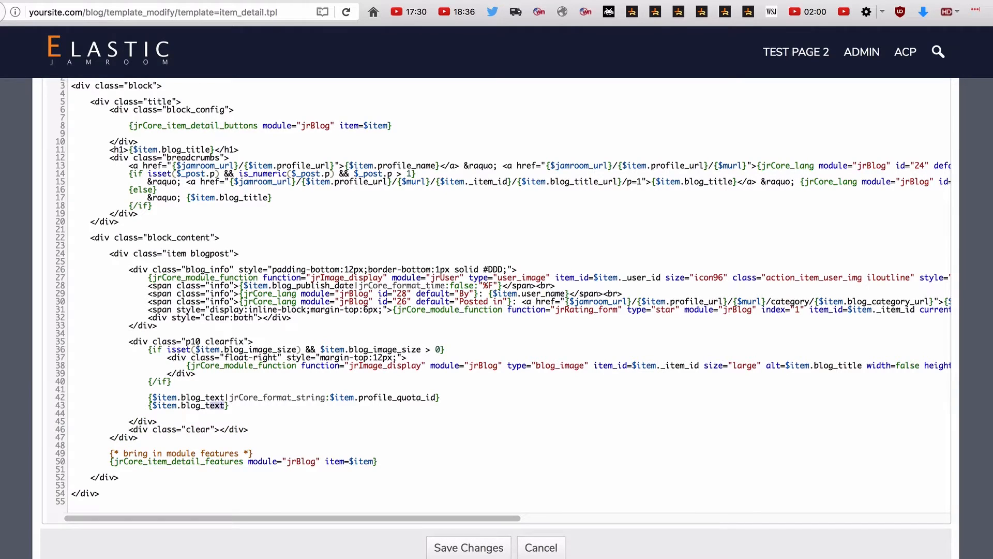
key("shift+Left")
type("extra")
Set the {$item.blog_extra} line apart with blank lines and add the label "HERE IS OUR EXTRA DATA OUTPUT:<BR>" above it
key("super+Left")
key("Return")
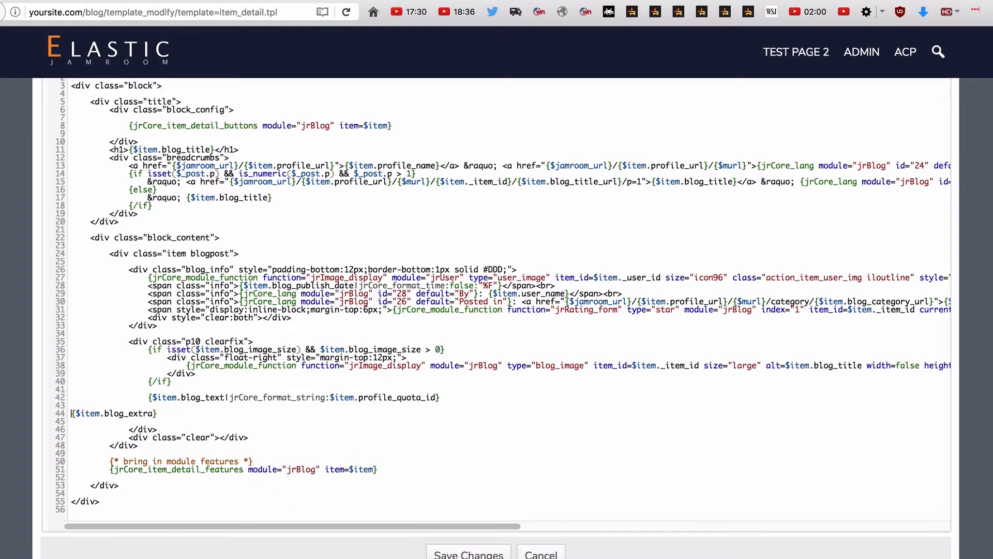
key("Return")
key("Up")
type("HERE I")
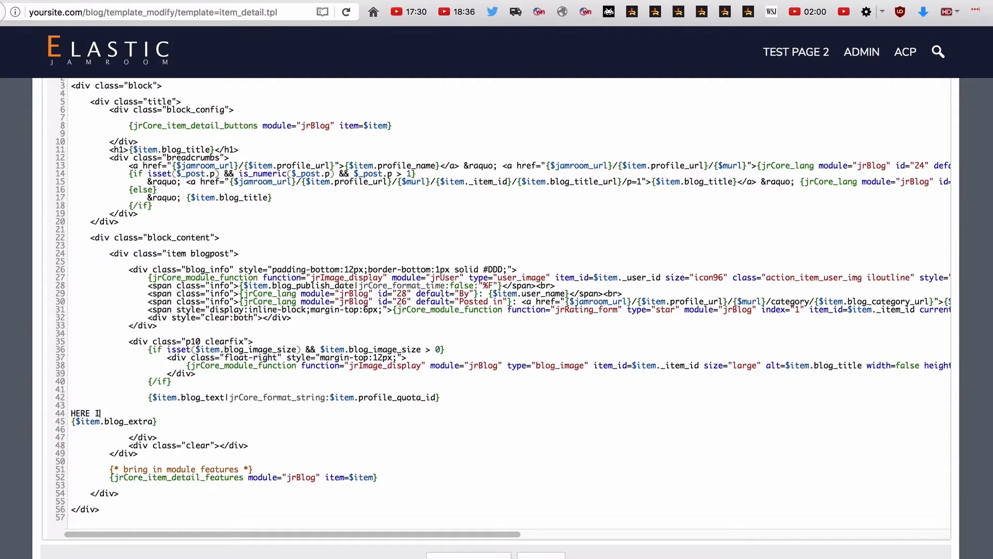
type("S OUR EXTRA DATA OUTPUT:")
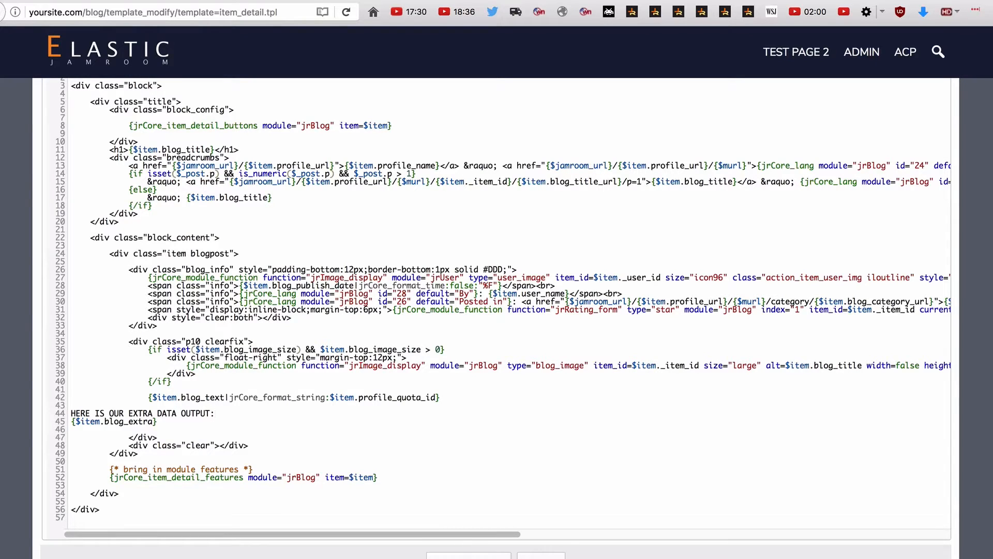
type("<BR>")
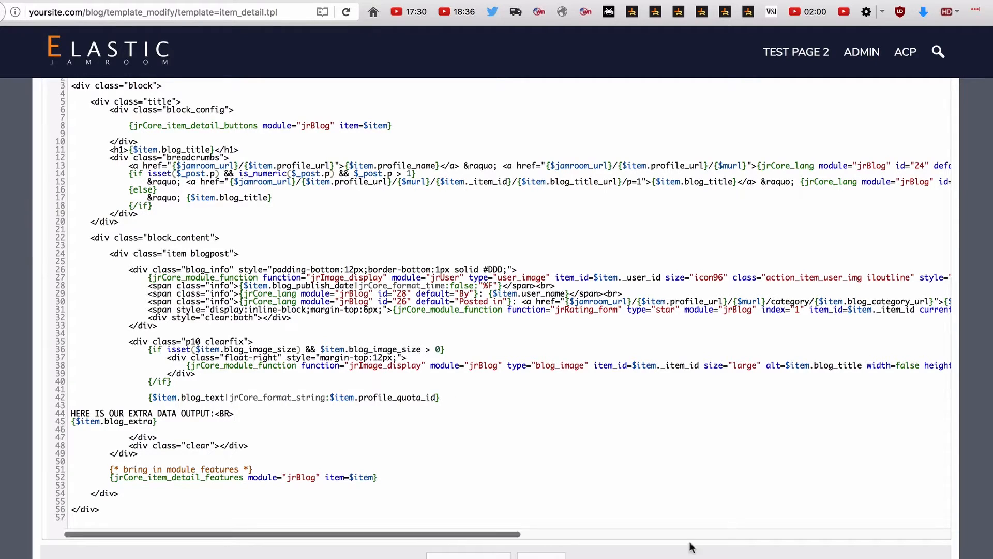
Save the item_detail.tpl changes, then save the Blog template settings with the customised item_detail.tpl active
left_click(469, 557)
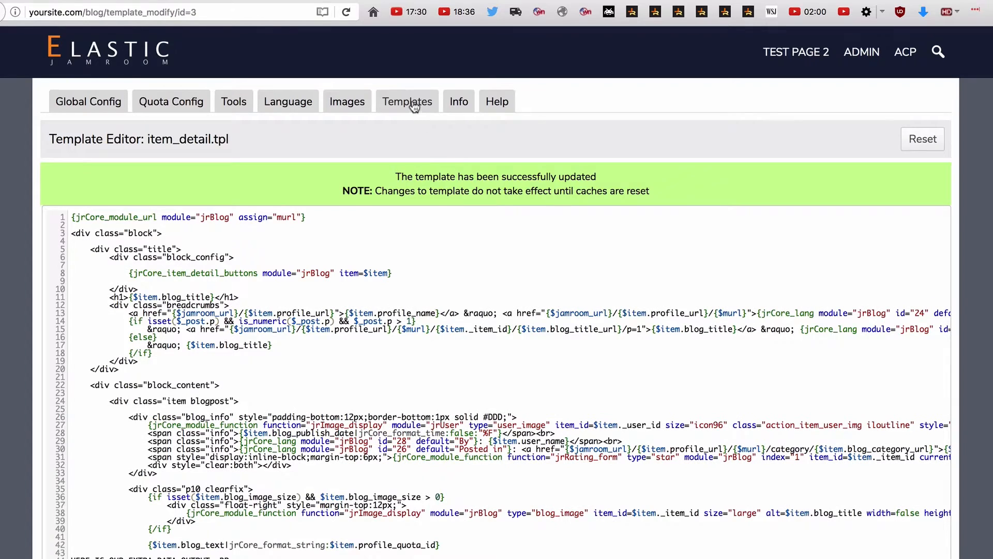
left_click(414, 104)
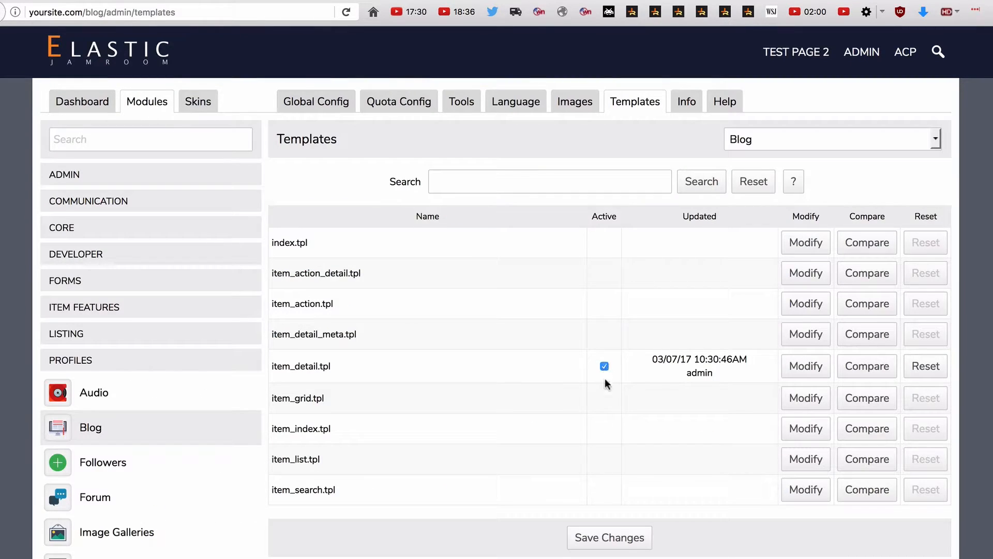
left_click(610, 538)
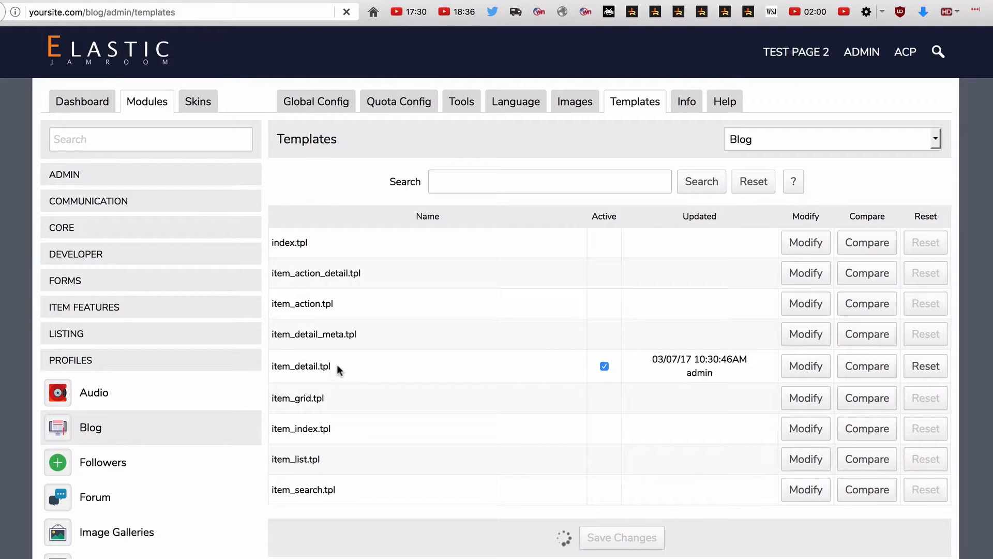
Open the admin profile in a new tab and check its "Our New Site Is Live" blog post for the extra field's output
right_click(872, 49)
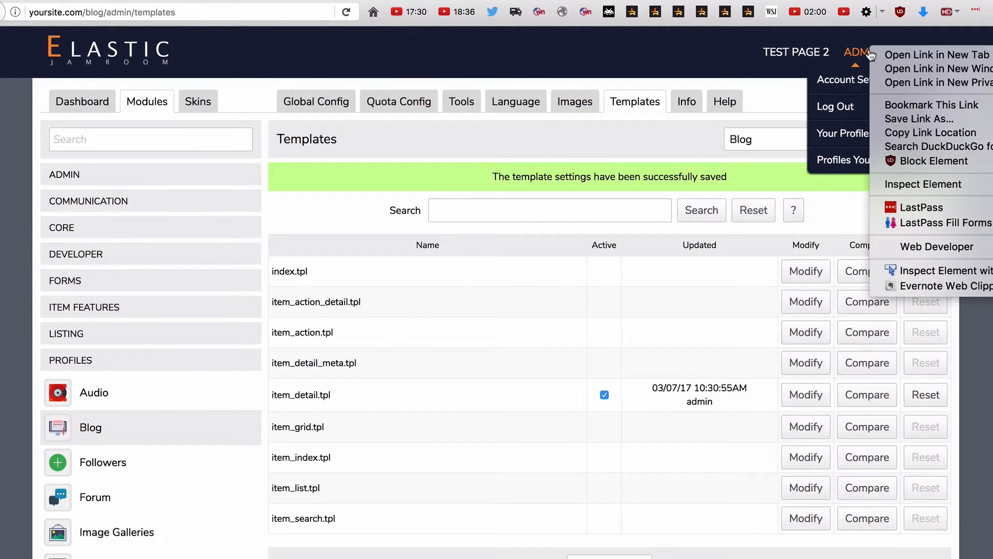
left_click(886, 54)
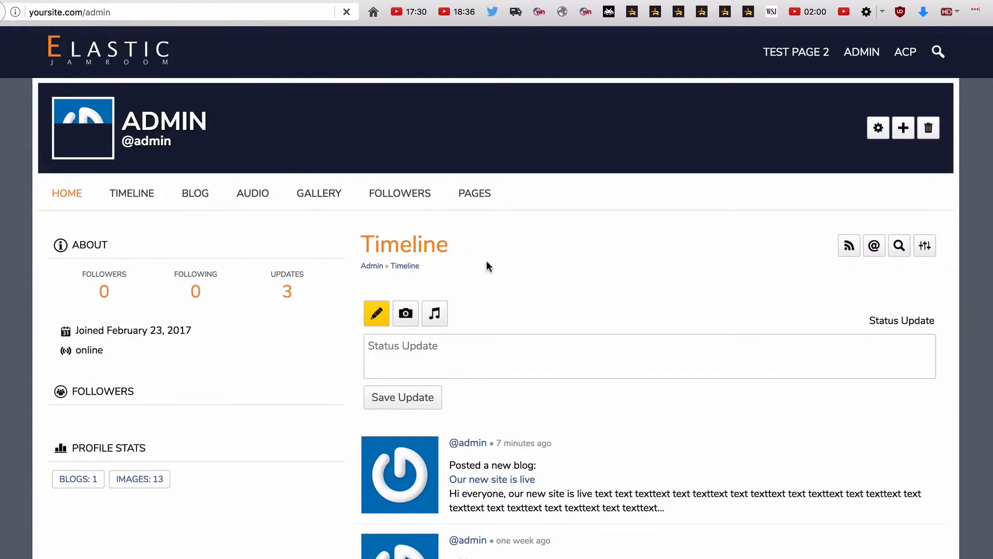
left_click(189, 196)
scroll(548, 363, "down", 4)
scroll(549, 363, "up", 2)
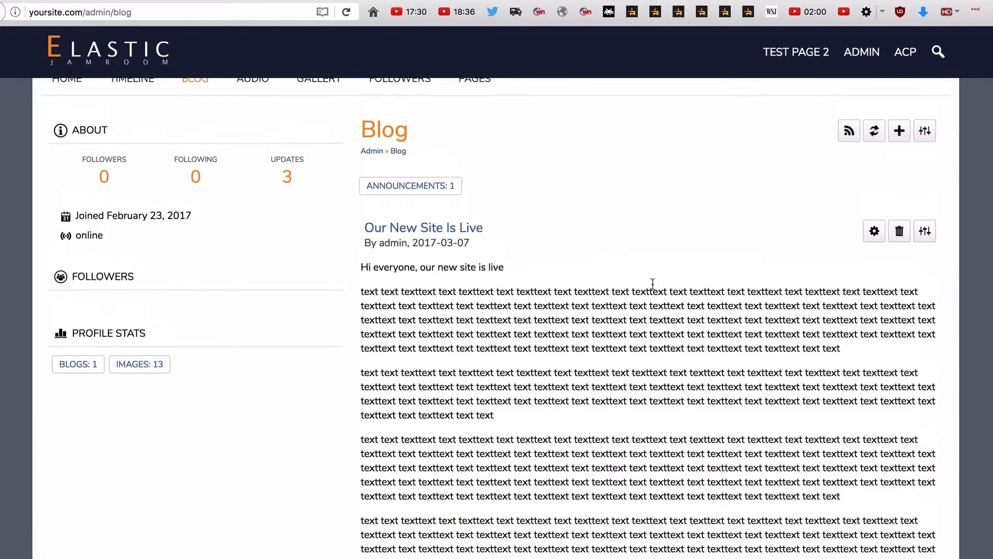
left_click(455, 235)
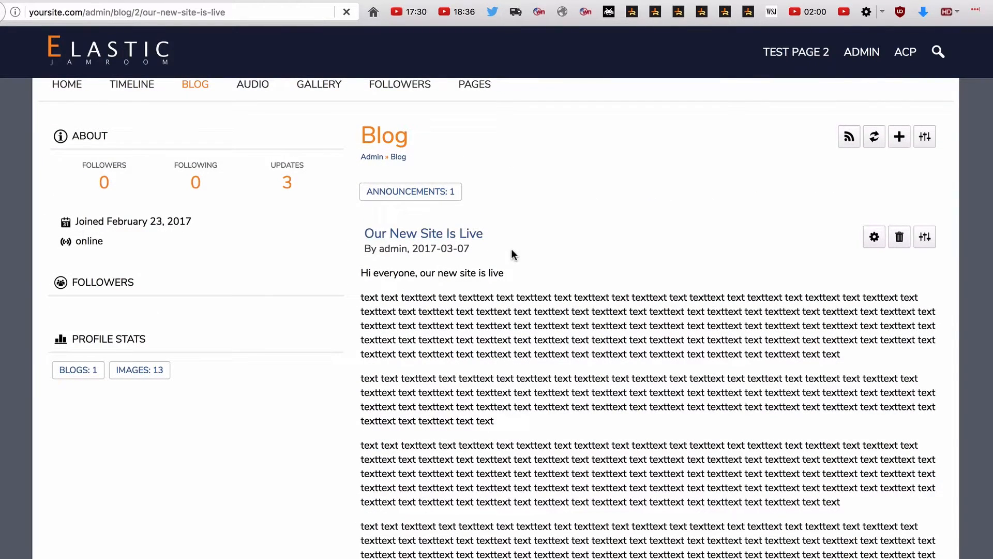
scroll(518, 242, "down", 3)
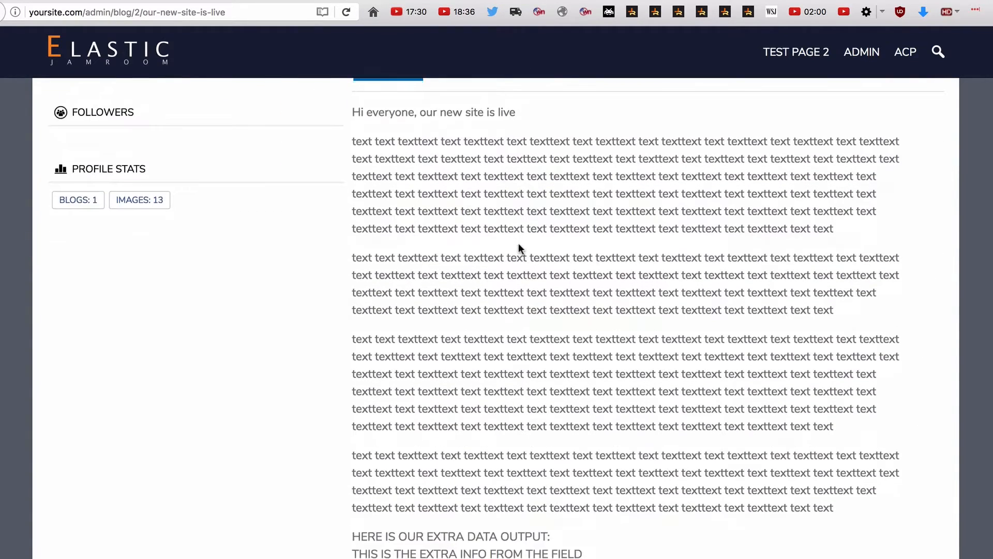
scroll(519, 243, "down", 2)
left_click_drag(553, 468, 594, 489)
scroll(613, 484, "up", 3)
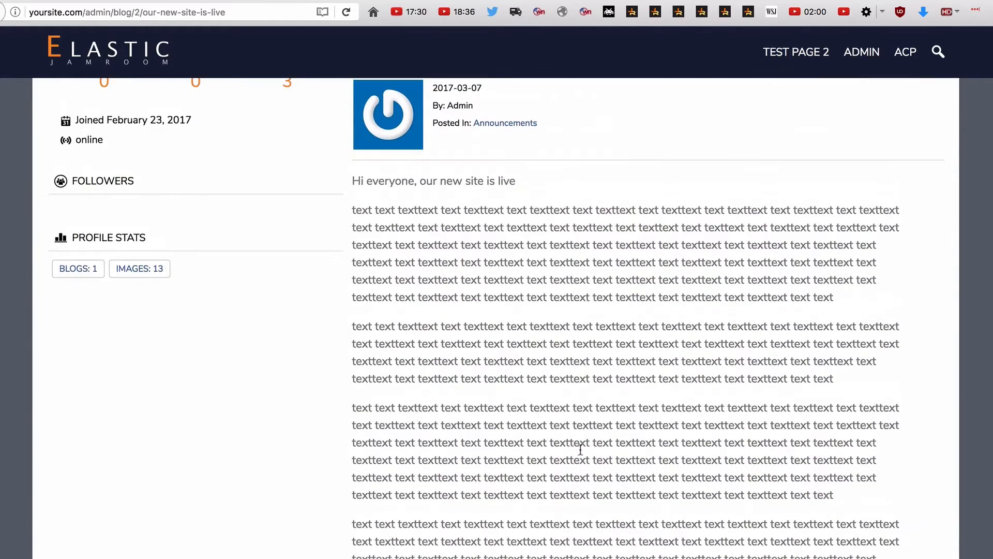
scroll(586, 423, "up", 4)
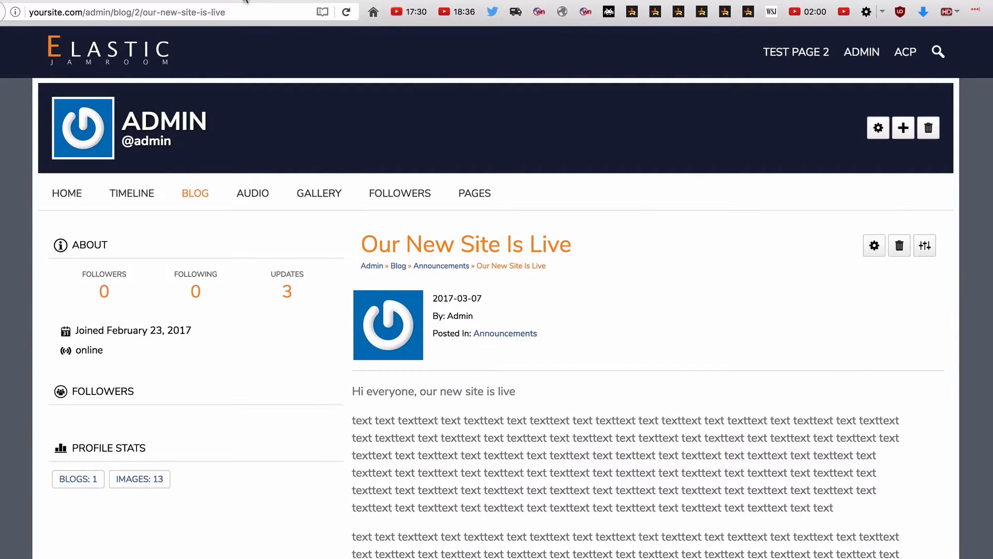
Go back to the Blog templates, reopen item_detail.tpl, add {debug} below {$item.blog_extra} and save the changes
left_click(131, 1)
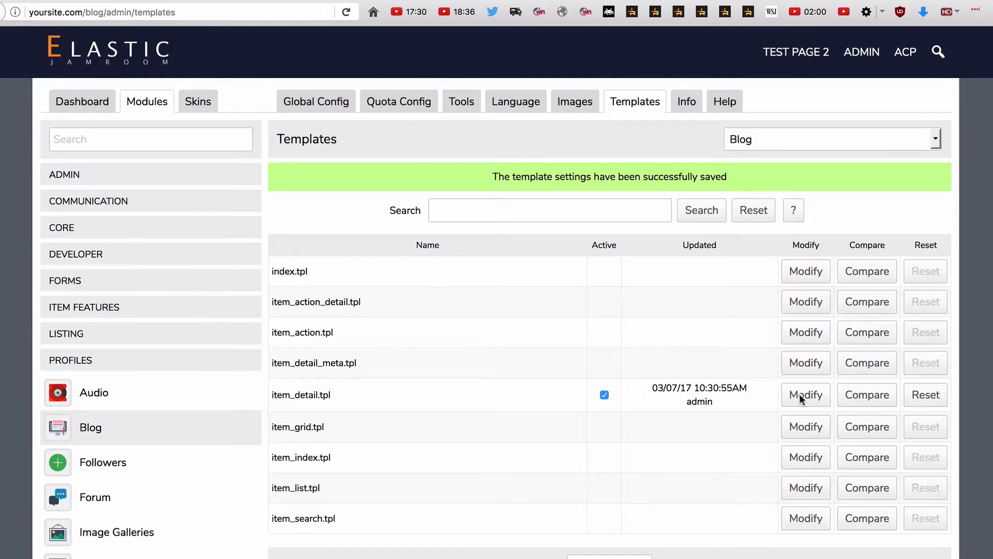
left_click(810, 403)
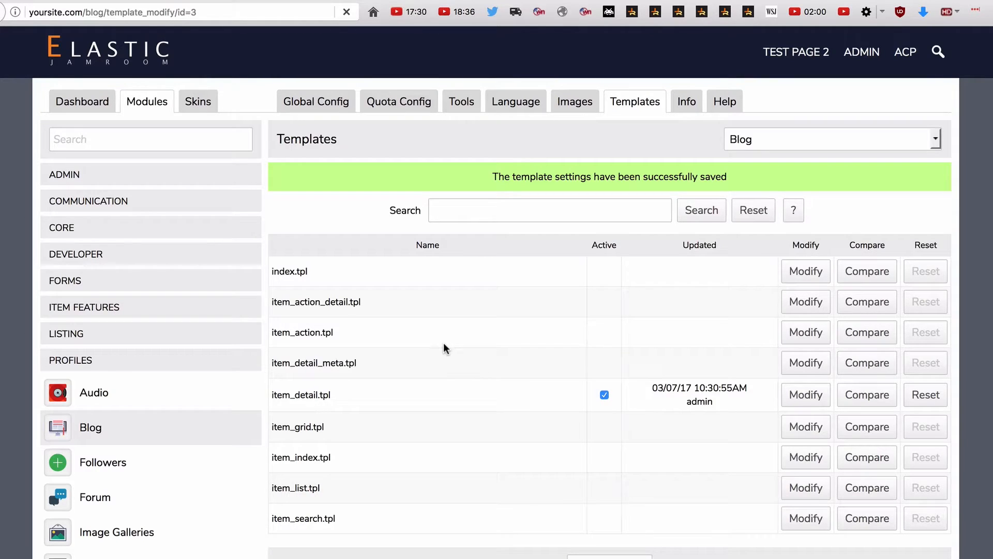
scroll(443, 344, "down", 5)
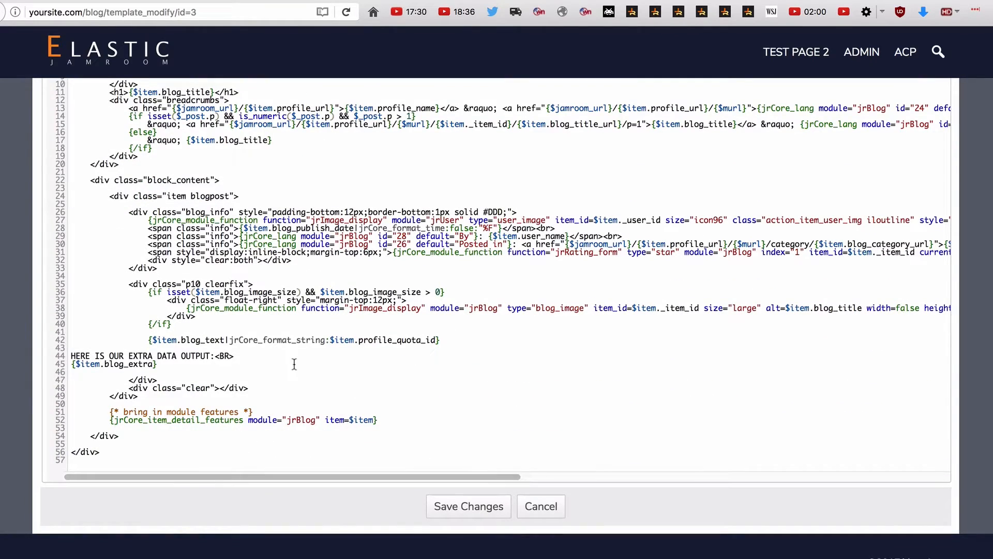
left_click(256, 363)
key("Return")
type("{DE")
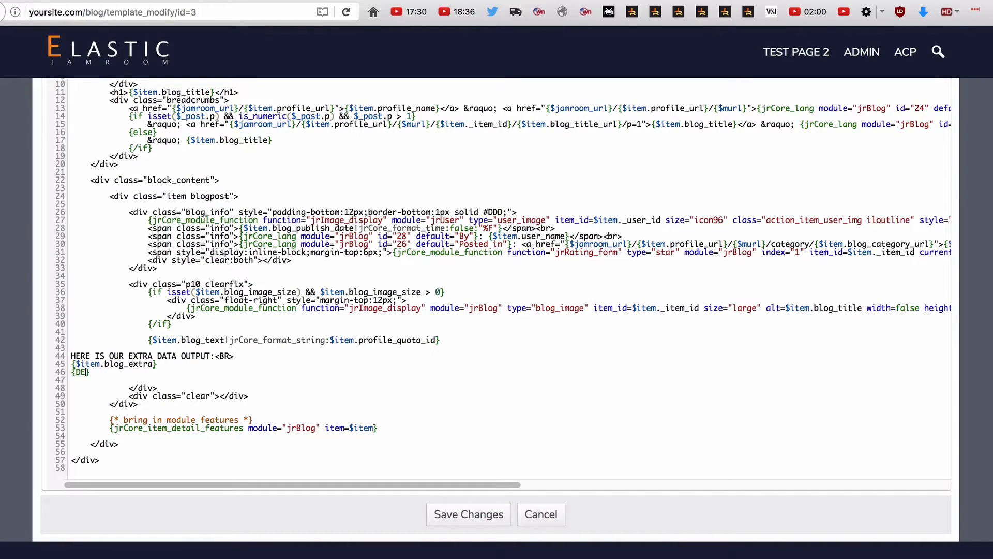
key("BackSpace")
type("debug")
left_click(454, 515)
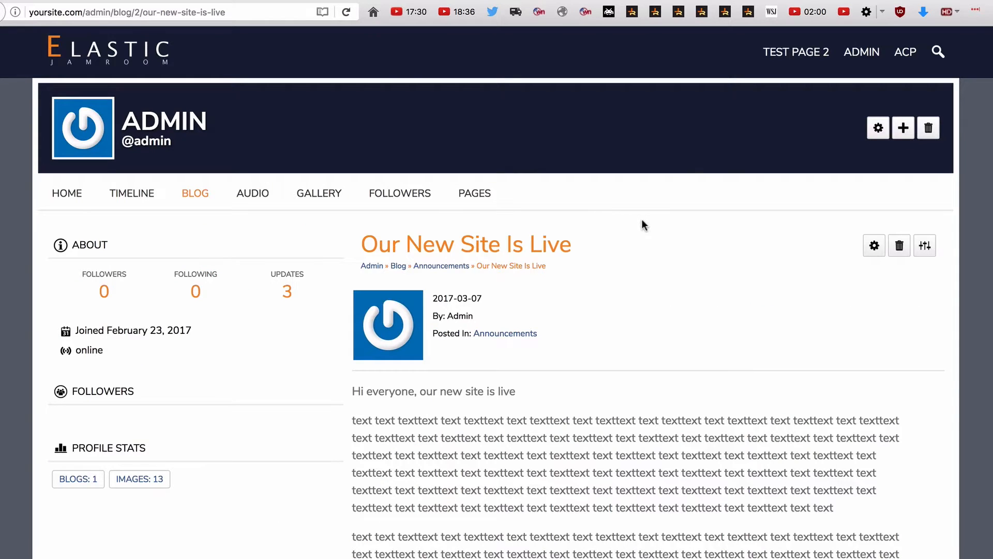
Reload the blog post, allow pop-ups for the site, and reload again to open the Smarty Debug Console
key("super+r")
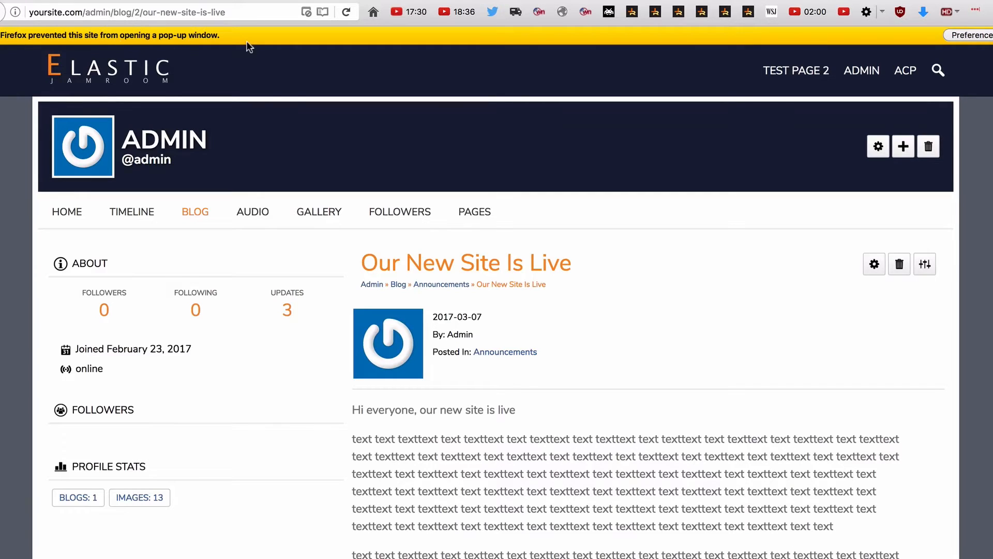
left_click(972, 35)
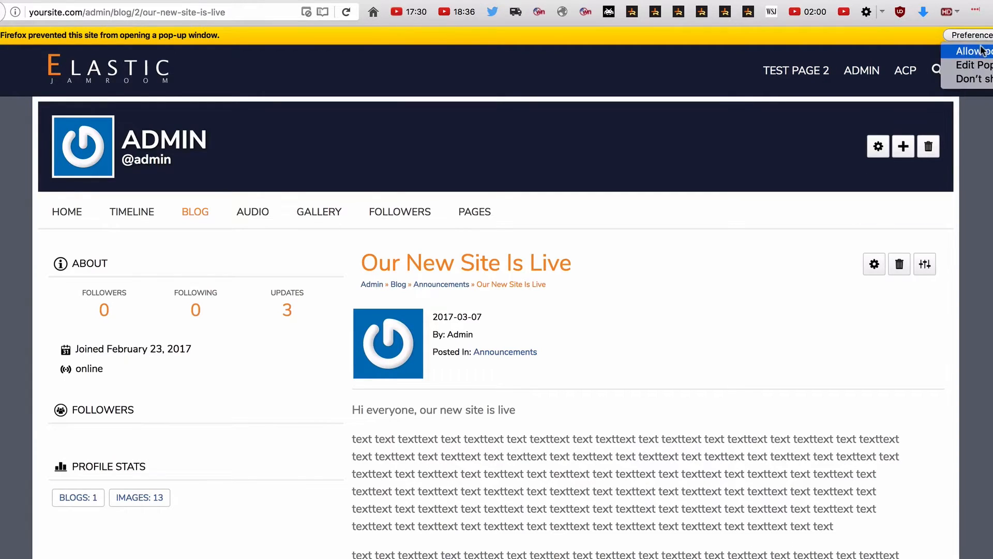
left_click(971, 51)
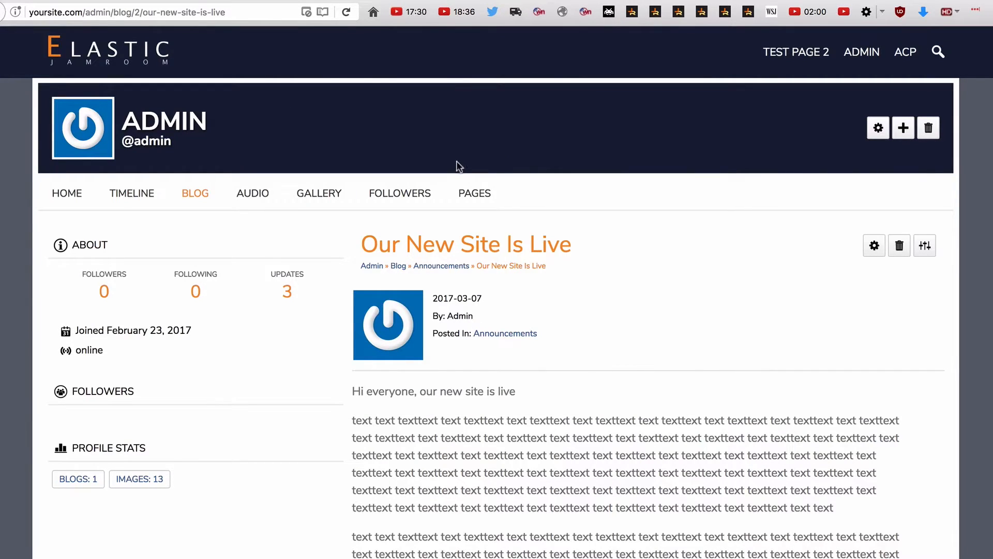
key("super+r")
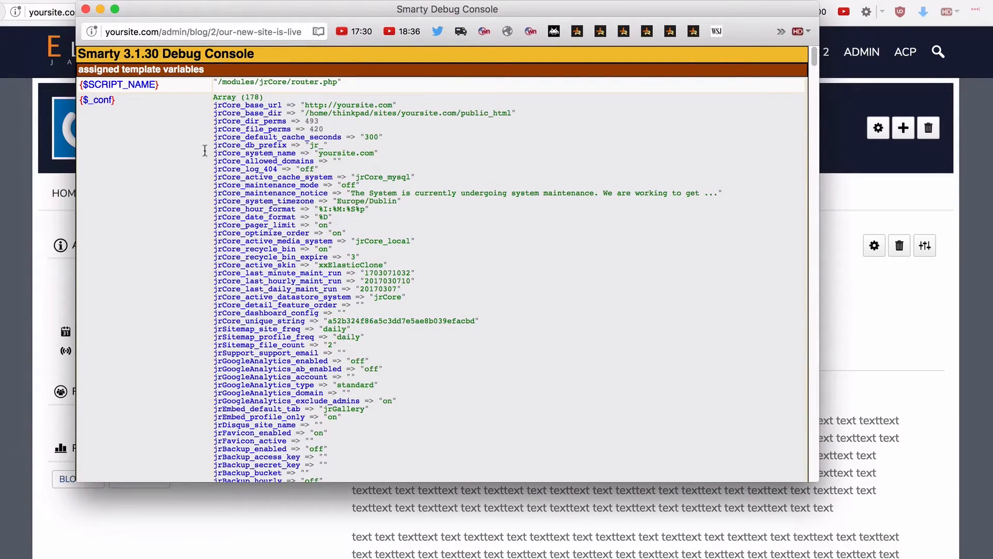
Search the debug console's template variables for "blog_e" and highlight the blog_extra entry in the {$item} array
left_click_drag(463, 17, 557, 101)
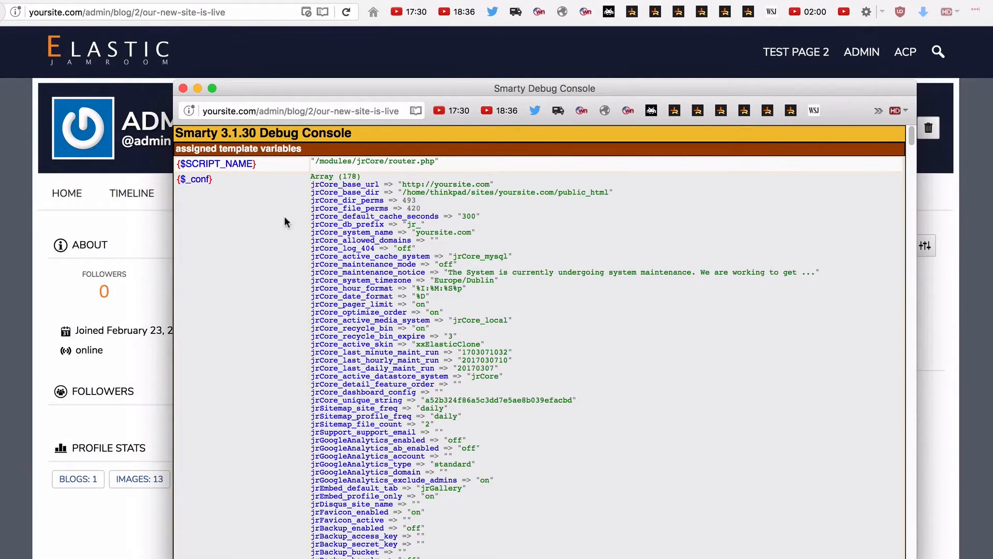
scroll(269, 207, "down", 10)
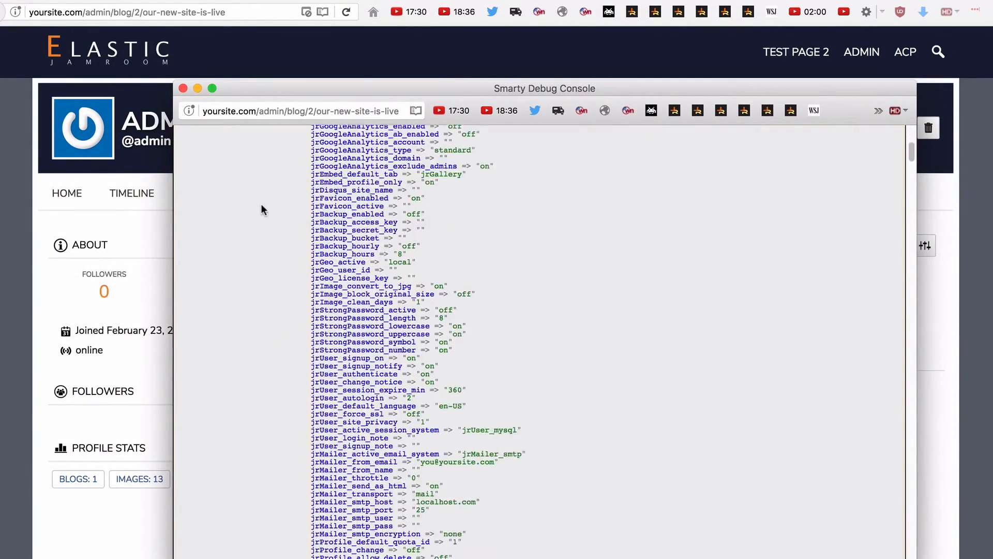
scroll(261, 207, "down", 15)
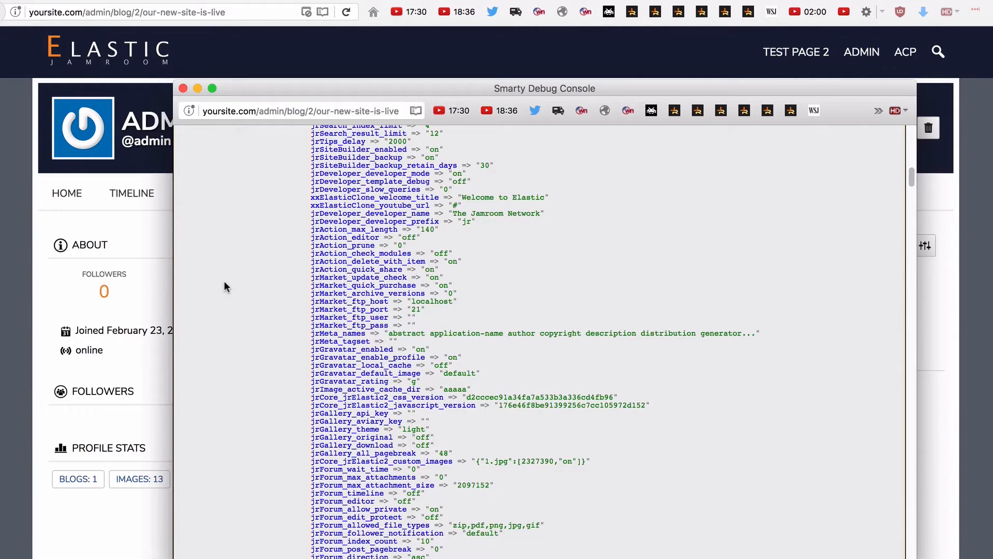
key("super+f")
type("blog_e")
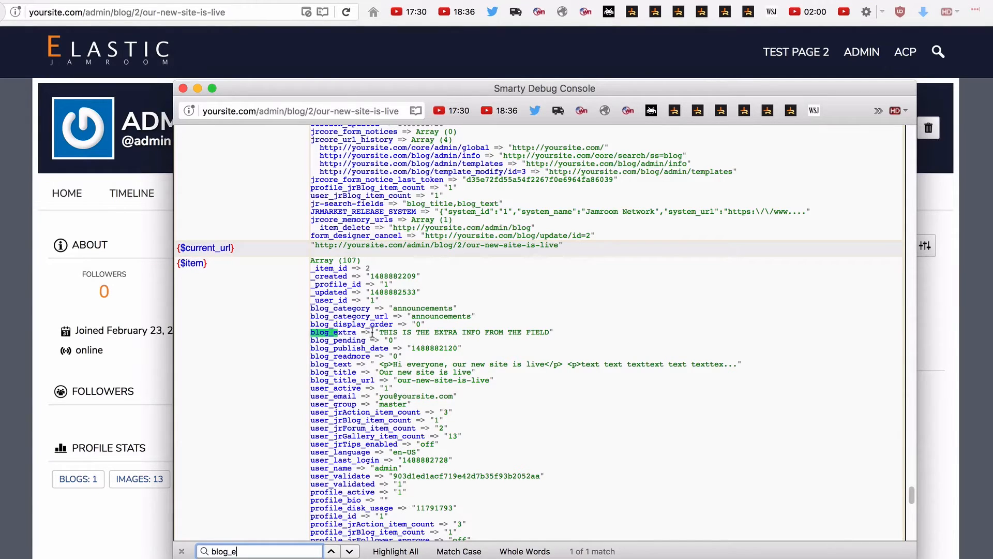
left_click_drag(552, 331, 416, 325)
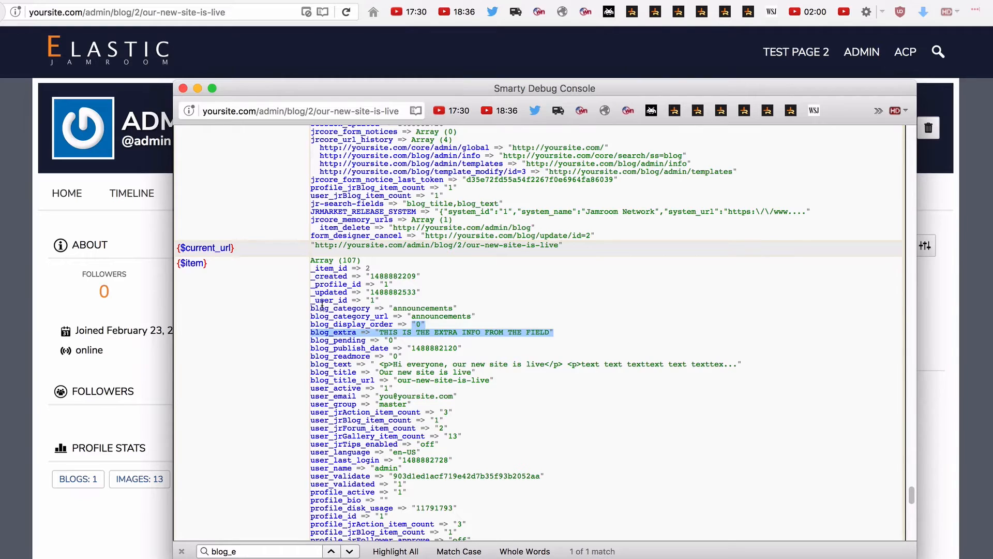
Examine the user, profile and quota variables in {$item}, then close the debug console and check the blog post's extra data output
scroll(331, 326, "down", 5)
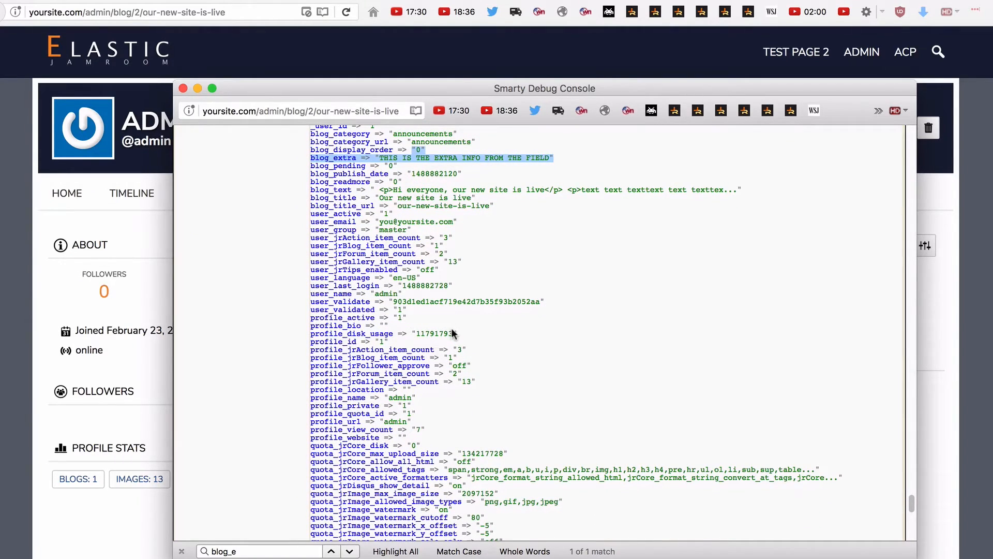
scroll(452, 332, "down", 4)
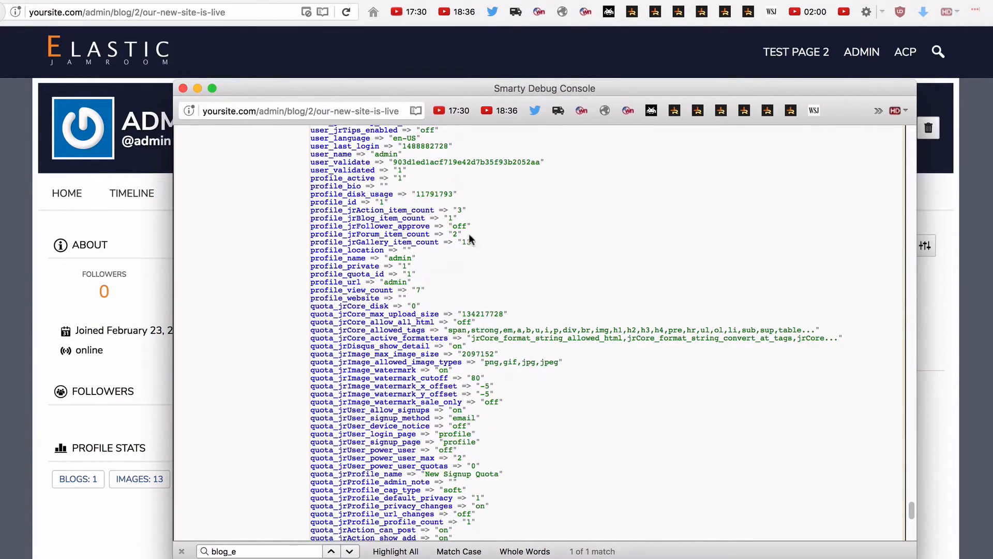
left_click(183, 88)
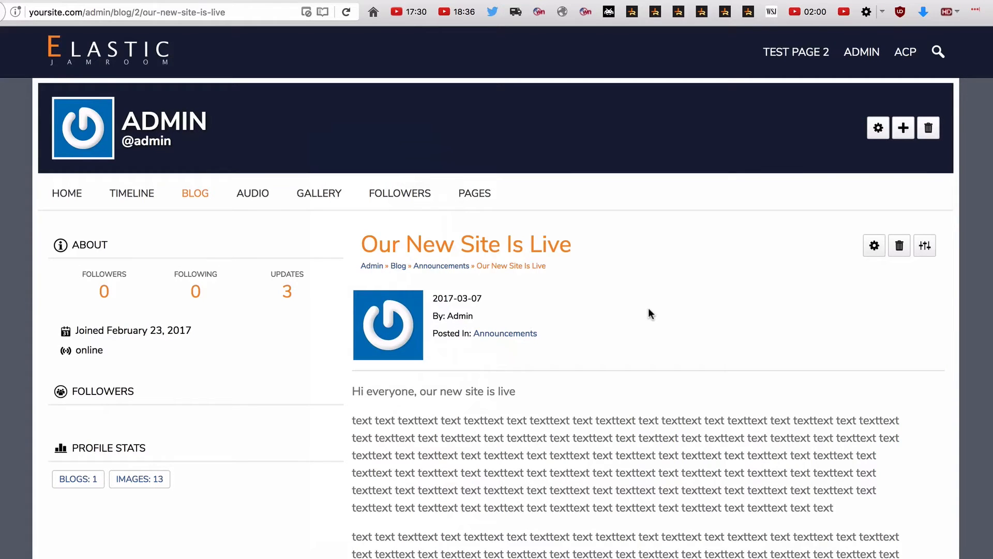
scroll(647, 310, "down", 7)
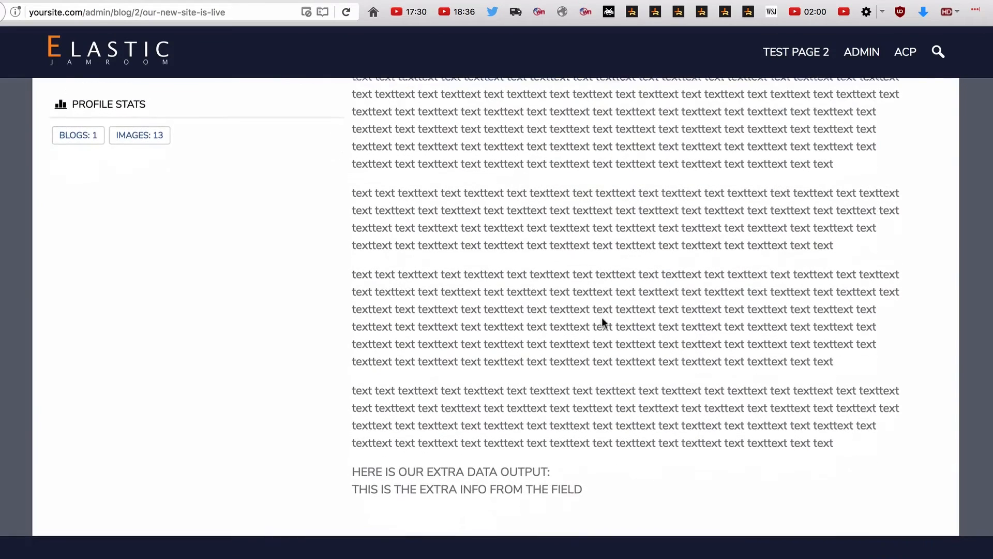